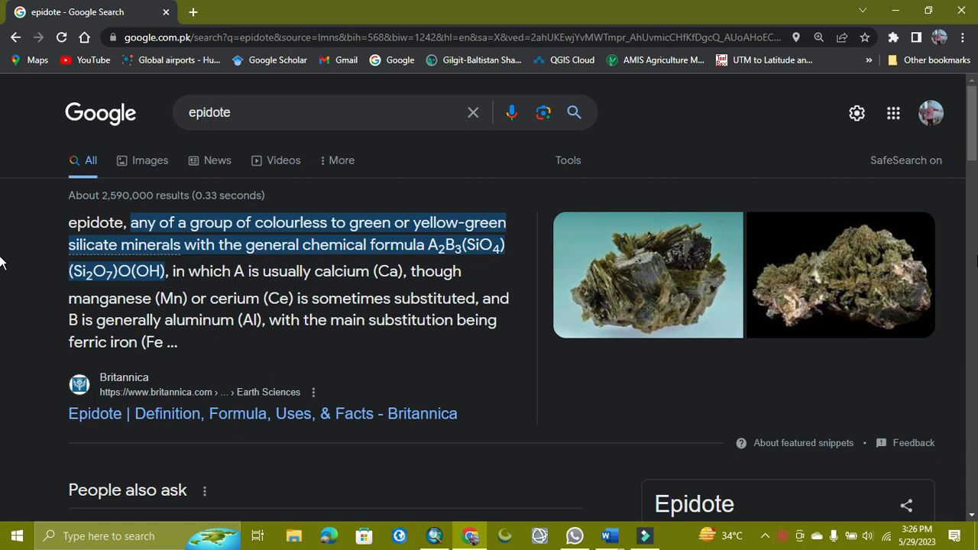
Switch to the Word document and review the Landsat band ratio formulas for quartz and epidote.
{"action": "left_click", "coordinate": [895, 11]}
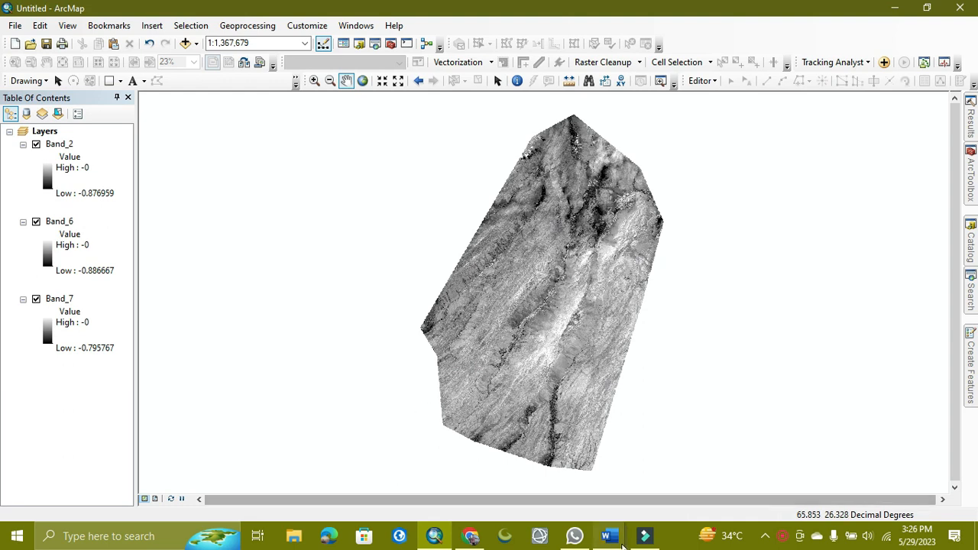
{"action": "mouse_move", "coordinate": [617, 544]}
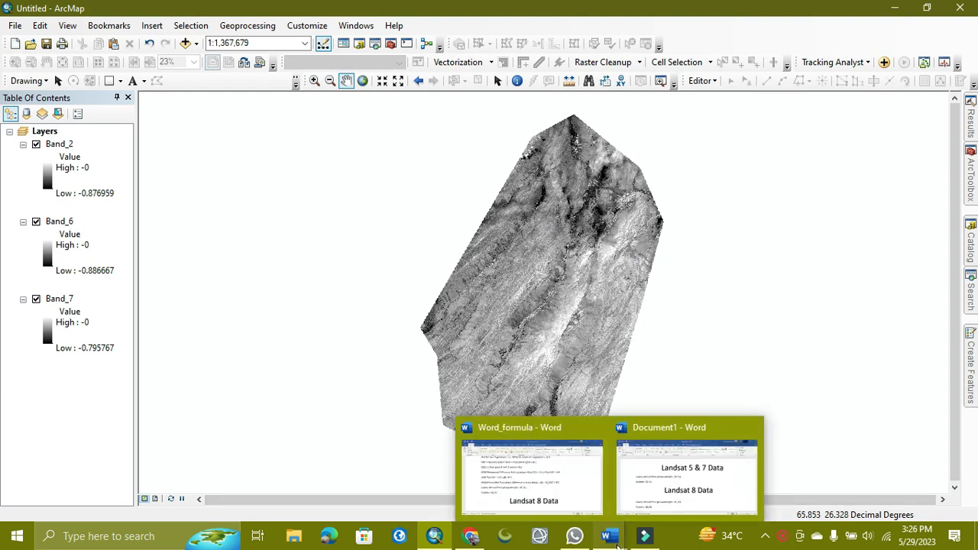
{"action": "left_click", "coordinate": [639, 472]}
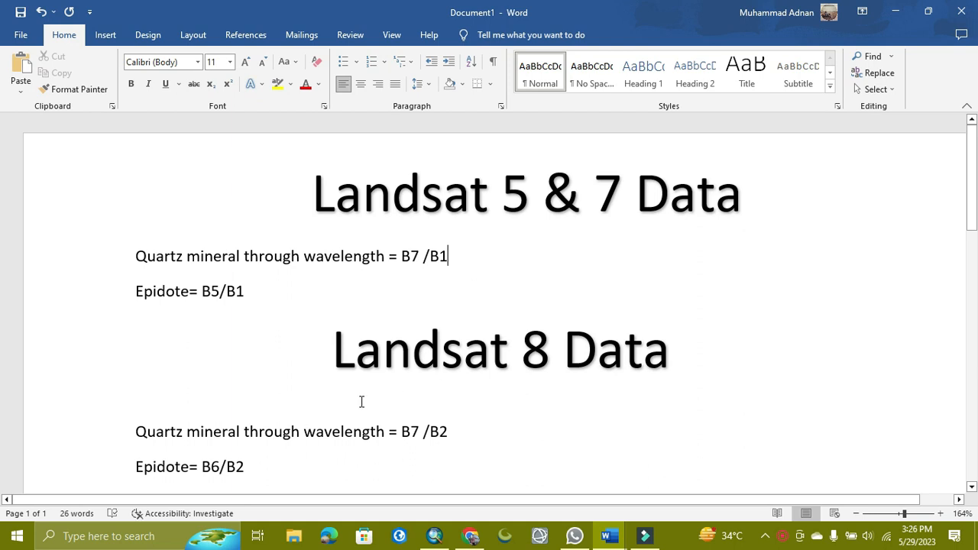
{"action": "scroll", "coordinate": [261, 391], "scroll_direction": "down", "scroll_amount": 1}
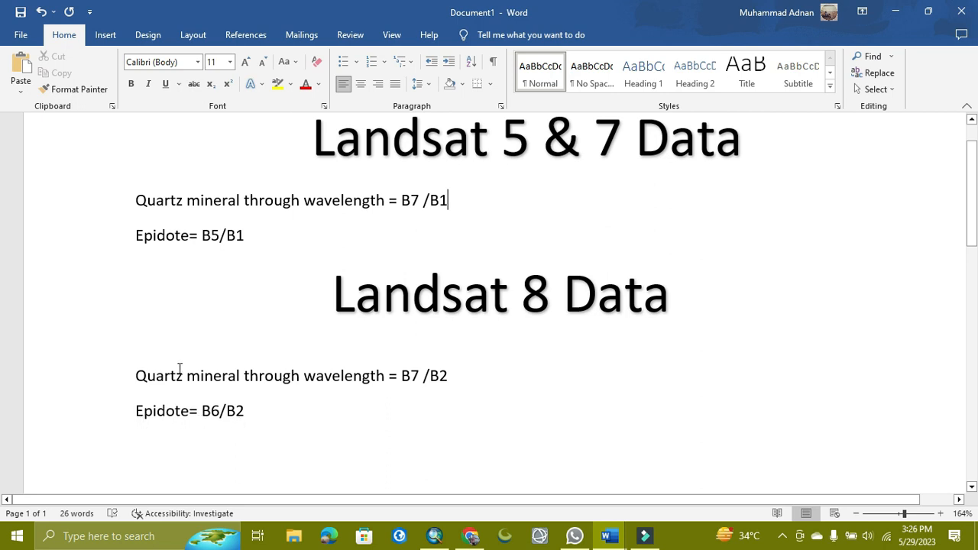
{"action": "scroll", "coordinate": [498, 196], "scroll_direction": "up", "scroll_amount": 1}
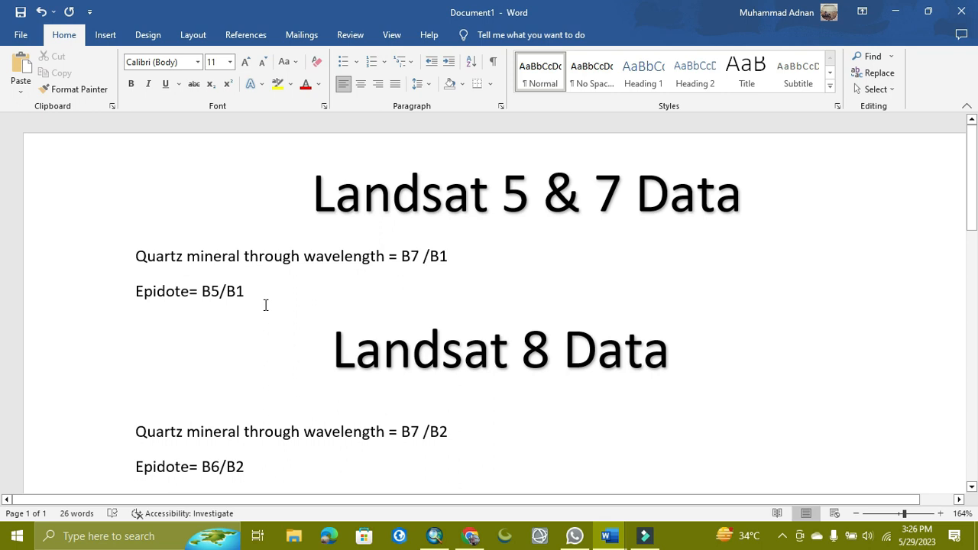
Search the ArcMap tools for raster calculator and open the Raster Calculator (Spatial Analyst) tool.
{"action": "left_click", "coordinate": [901, 14]}
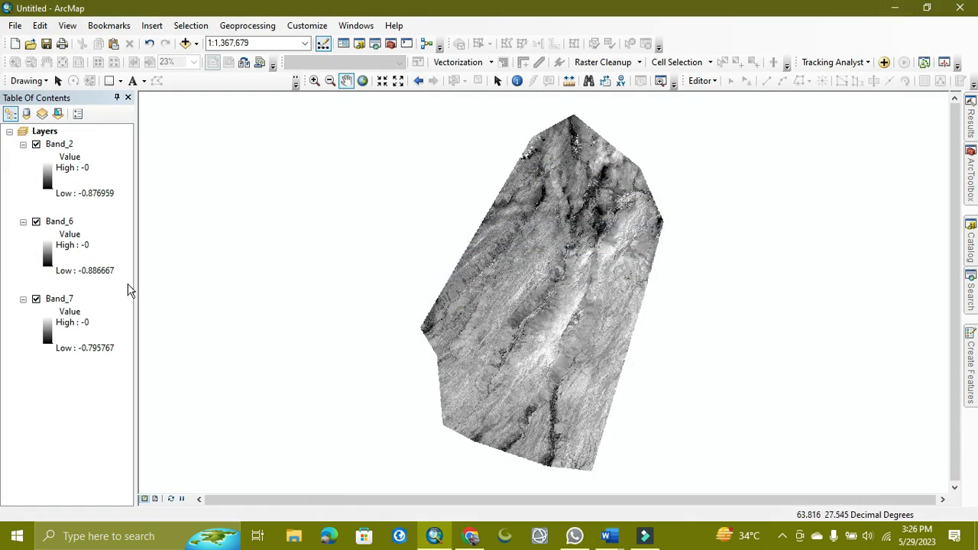
{"action": "left_click", "coordinate": [971, 291]}
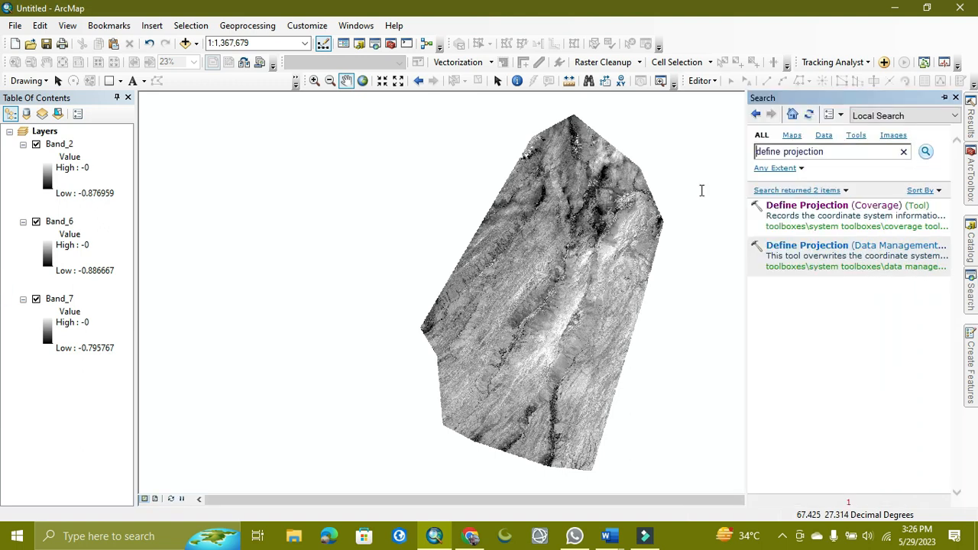
{"action": "left_click", "coordinate": [835, 153]}
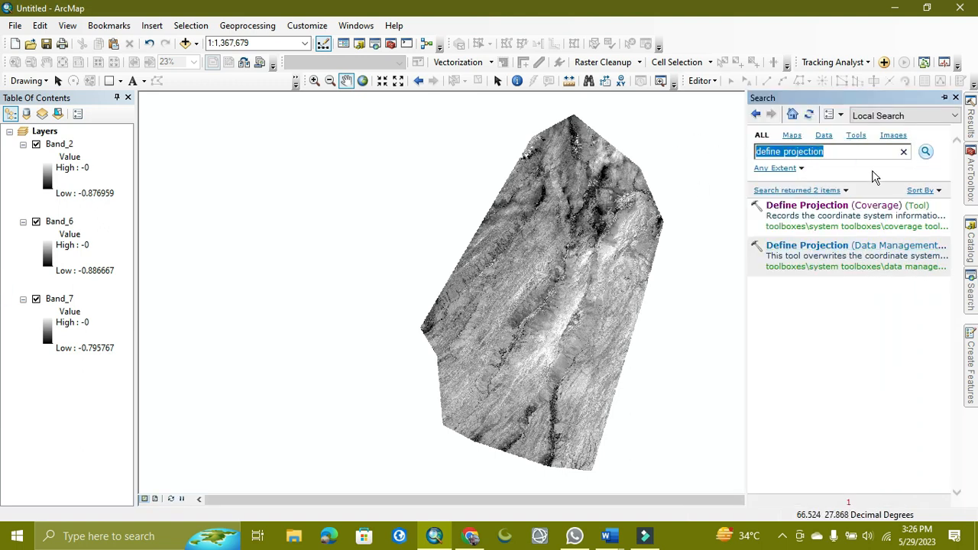
{"action": "key", "text": "BackSpace"}
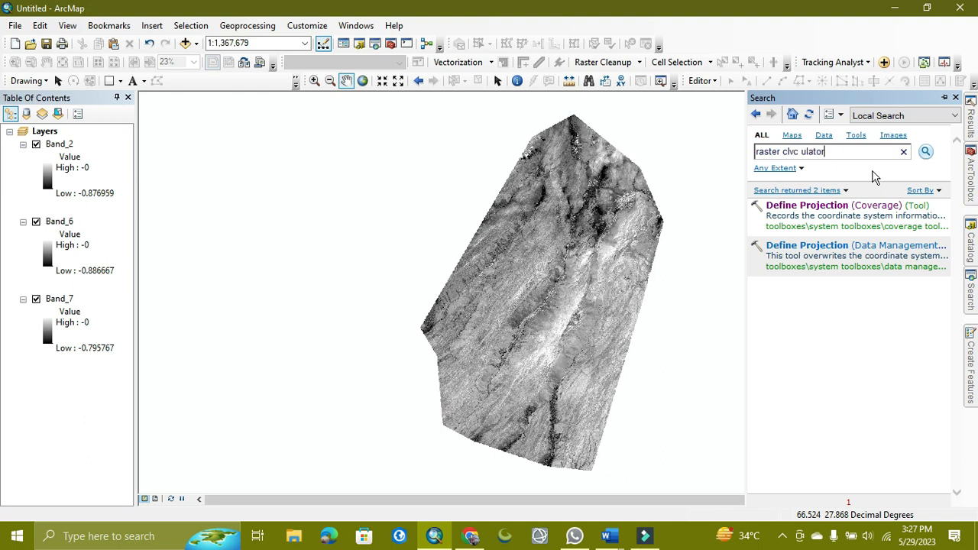
{"action": "key", "text": "BackSpace"}
{"action": "key", "text": "BackSpace"}
{"action": "key", "text": "BackSpace"}
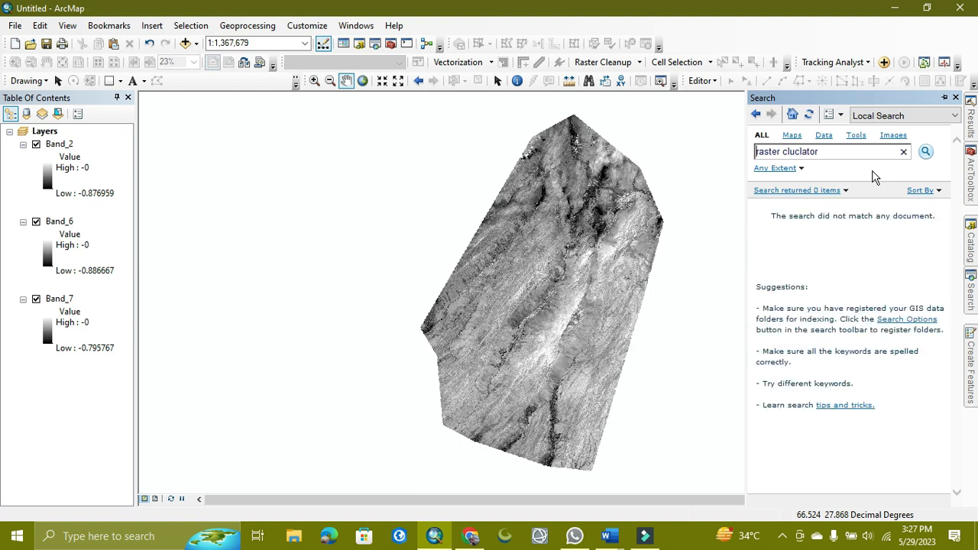
{"action": "left_click", "coordinate": [848, 154]}
{"action": "left_click_drag", "start_coordinate": [775, 153], "coordinate": [788, 153]}
{"action": "key", "text": "BackSpace"}
{"action": "key", "text": "Return"}
{"action": "left_click", "coordinate": [799, 151]}
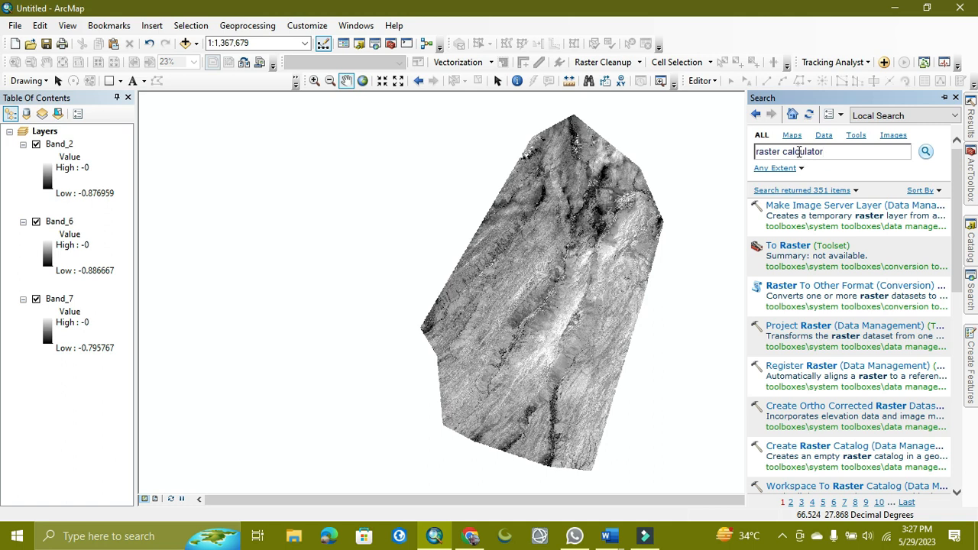
{"action": "key", "text": "Return"}
{"action": "left_click", "coordinate": [801, 245]}
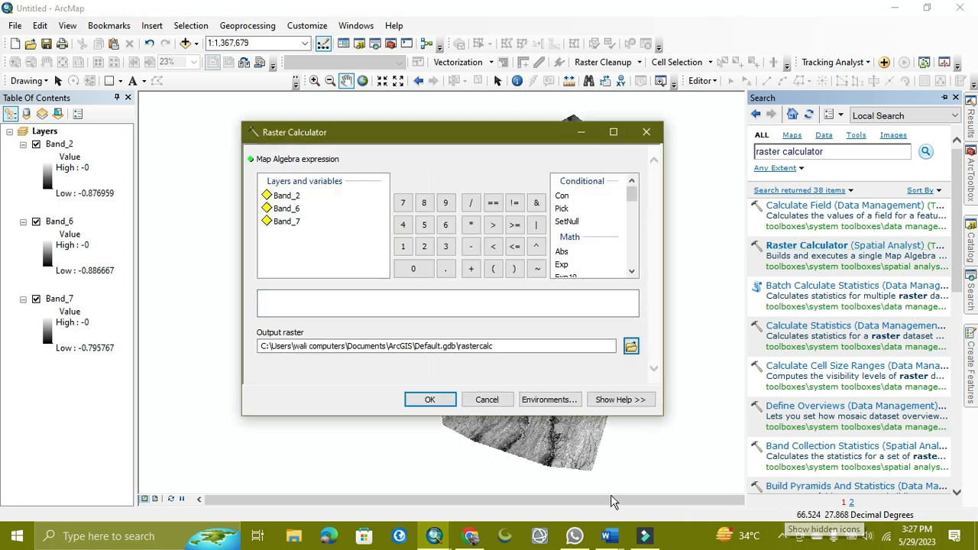
Check the Landsat 8 quartz formula B7/B2 in the Word document, then return to ArcMap.
{"action": "left_click", "coordinate": [622, 540]}
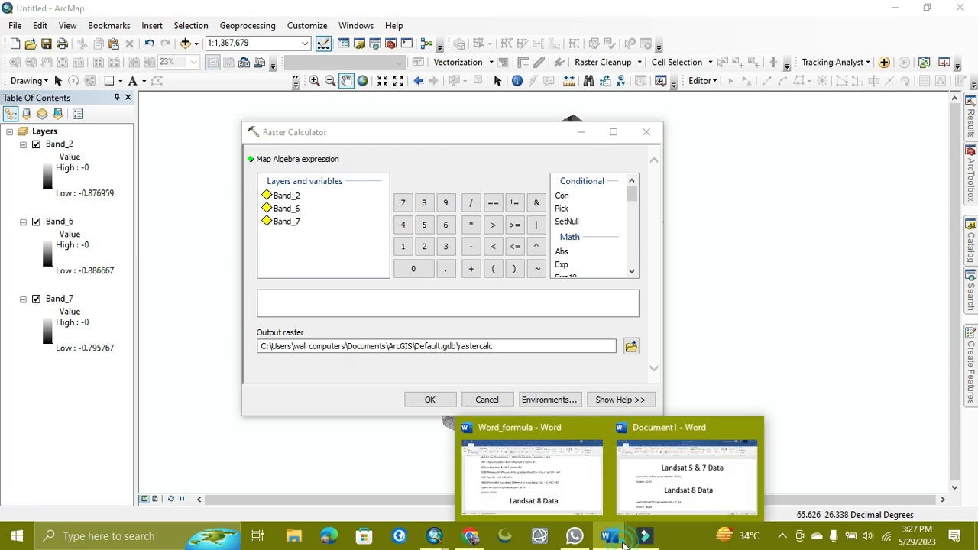
{"action": "left_click", "coordinate": [657, 497]}
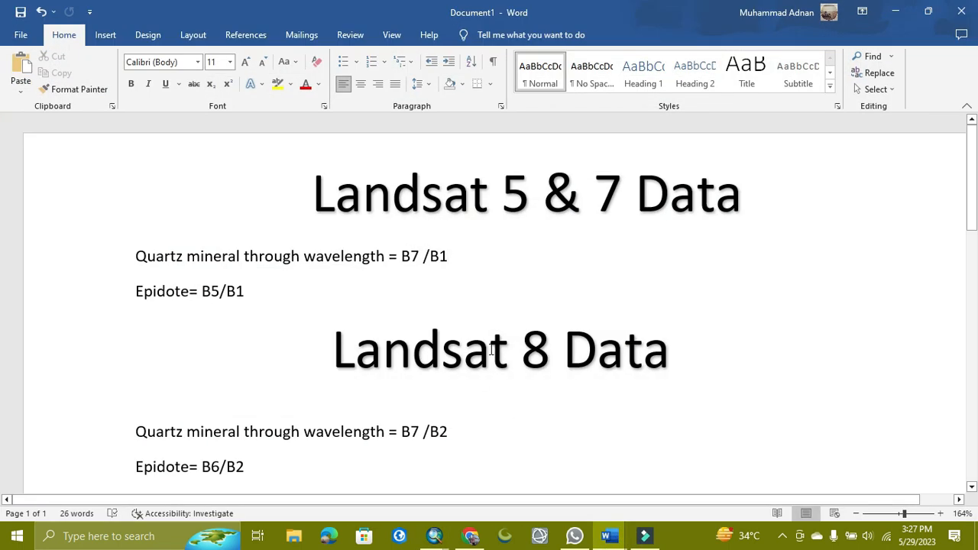
{"action": "scroll", "coordinate": [434, 382], "scroll_direction": "down", "scroll_amount": 3}
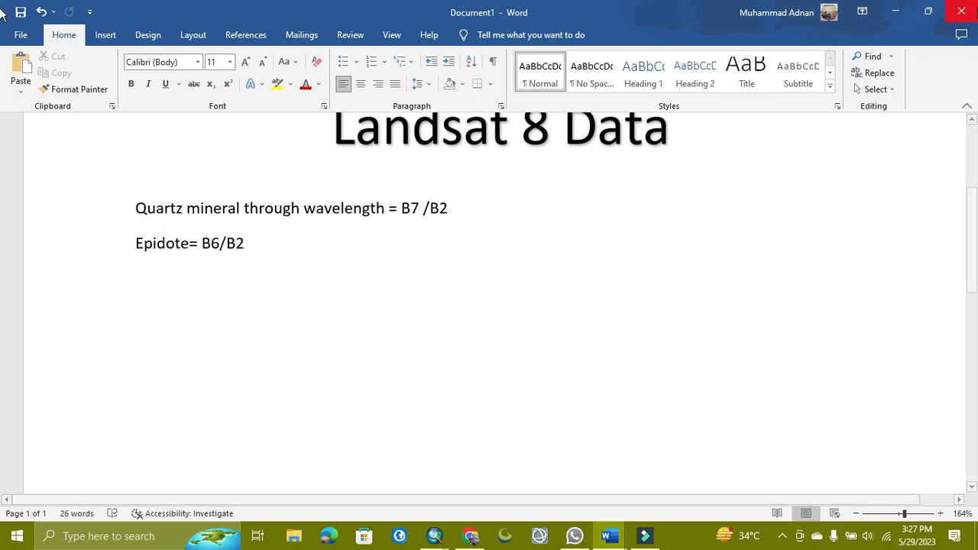
{"action": "left_click", "coordinate": [896, 11]}
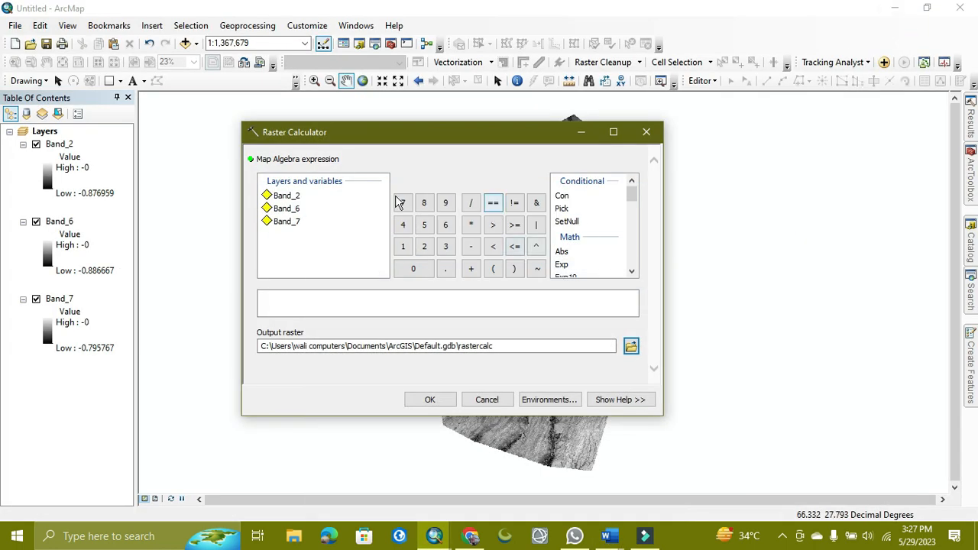
Build the map algebra expression "Band_7" / "Band_2" in the Raster Calculator.
{"action": "double_click", "coordinate": [287, 222]}
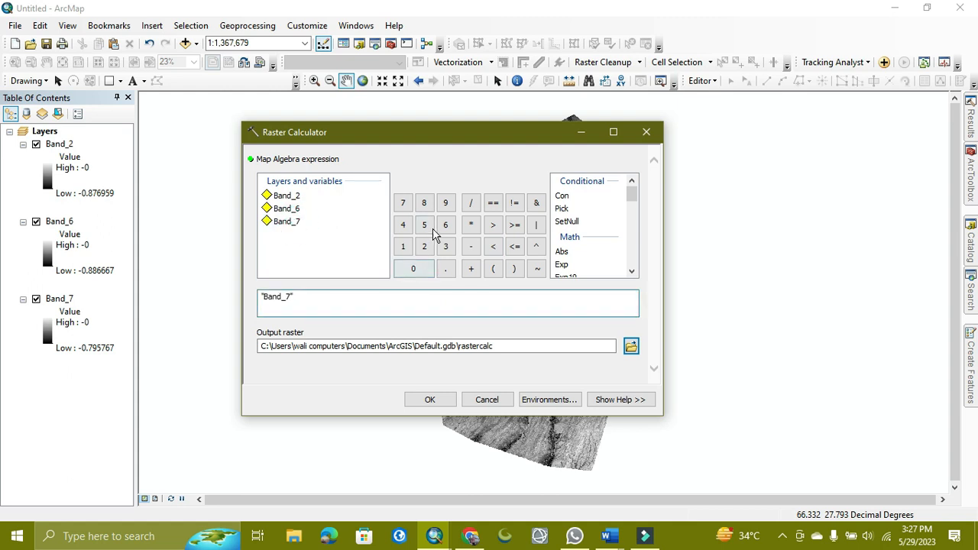
{"action": "left_click", "coordinate": [471, 202]}
{"action": "double_click", "coordinate": [297, 197]}
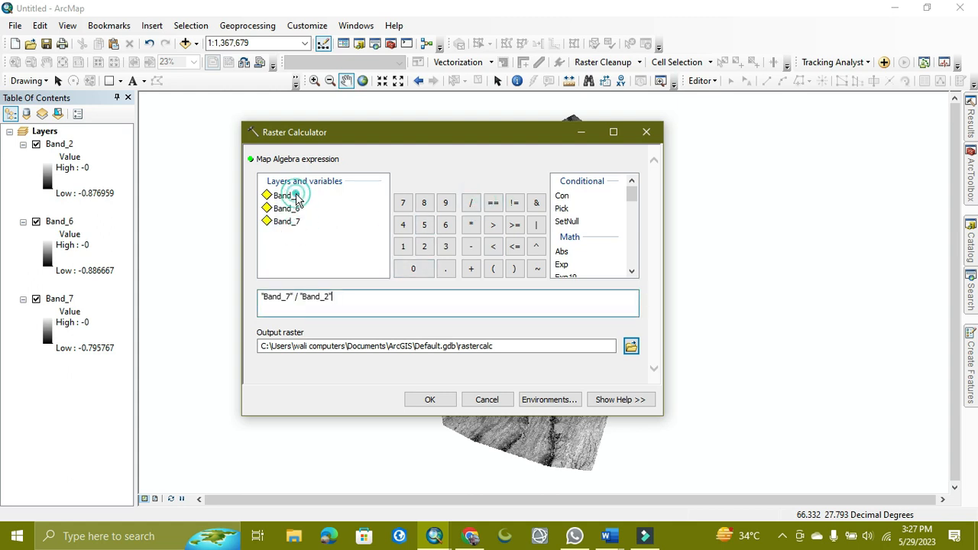
Name the output raster Quartz_mineral in TOA_Bands.gdb and run the calculation.
{"action": "left_click", "coordinate": [631, 347]}
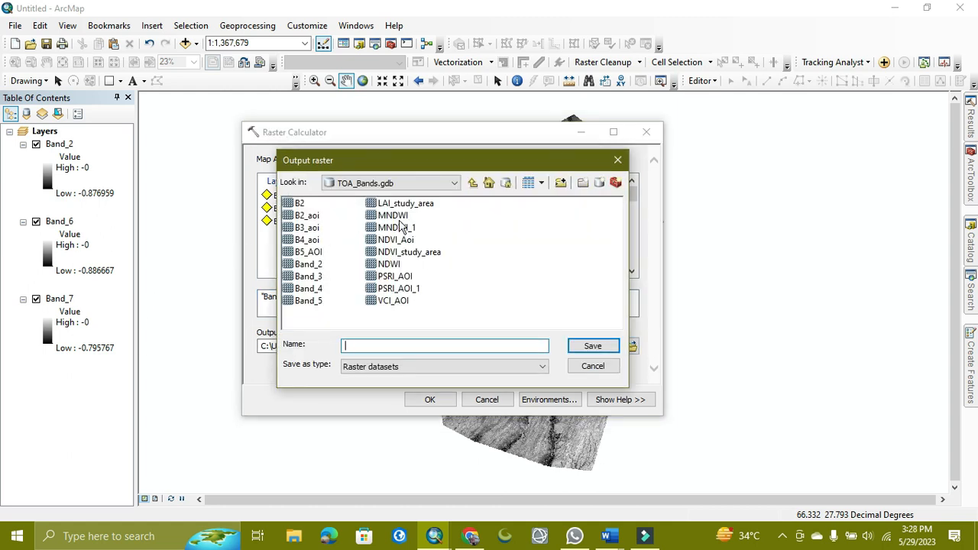
{"action": "left_click", "coordinate": [365, 347]}
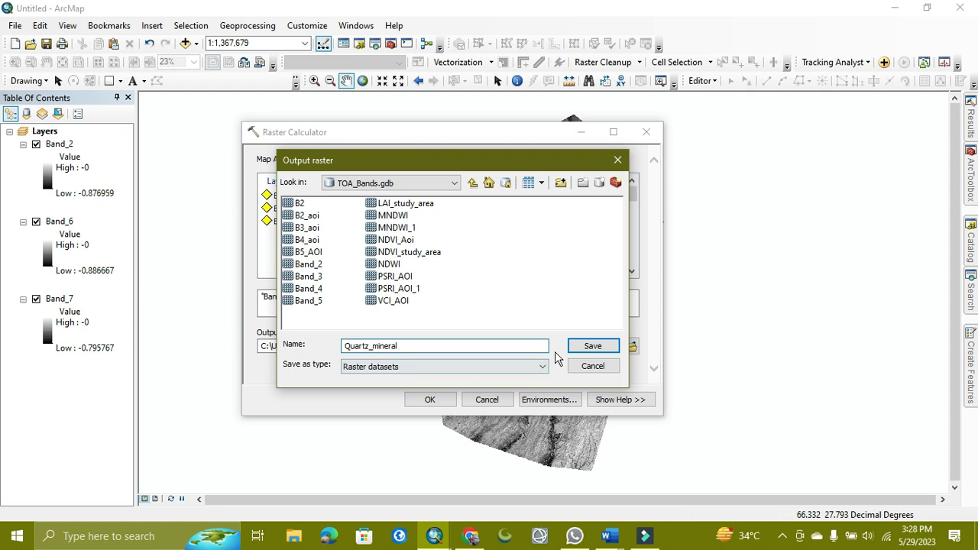
{"action": "left_click", "coordinate": [582, 348]}
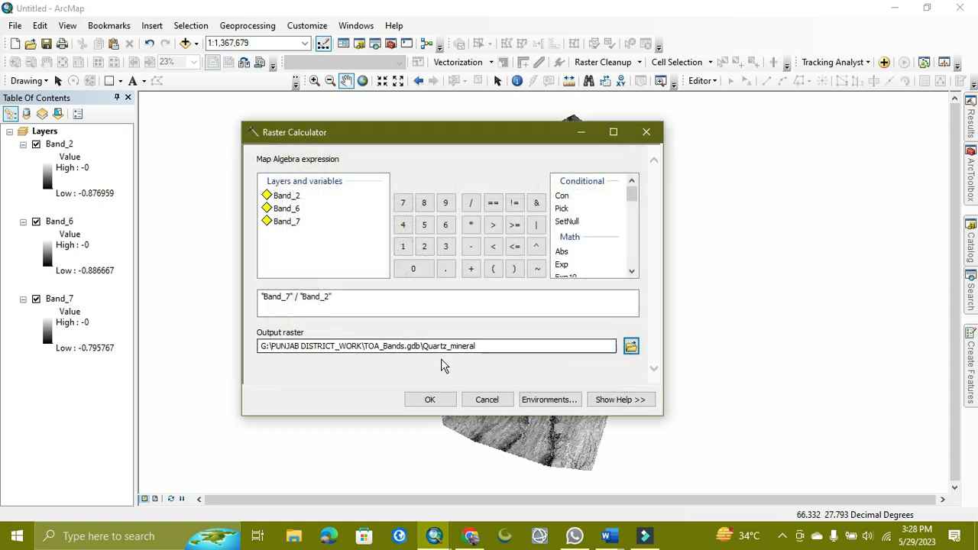
{"action": "left_click", "coordinate": [422, 399]}
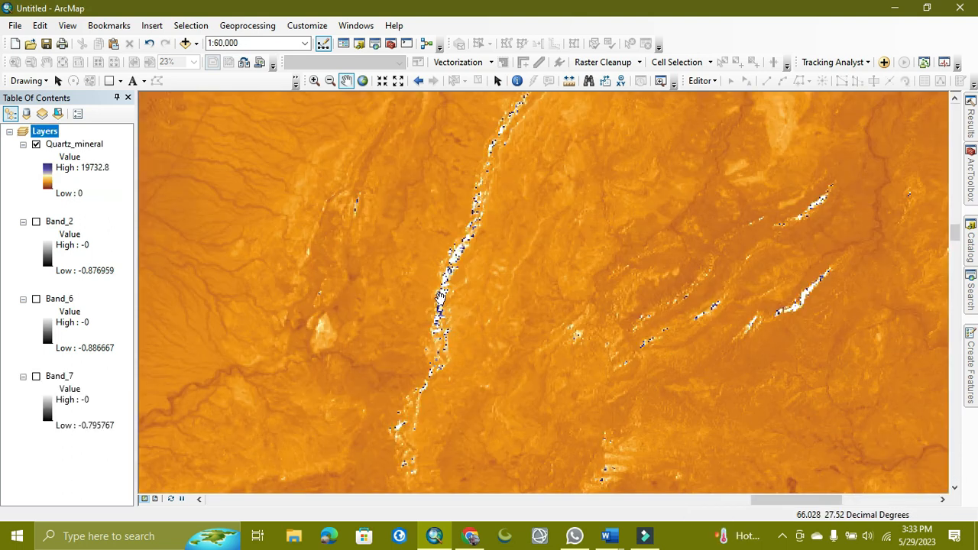
Zoom and pan across the Quartz_mineral raster to examine the highlighted quartz zones.
{"action": "scroll", "coordinate": [444, 288], "scroll_direction": "up", "scroll_amount": 4}
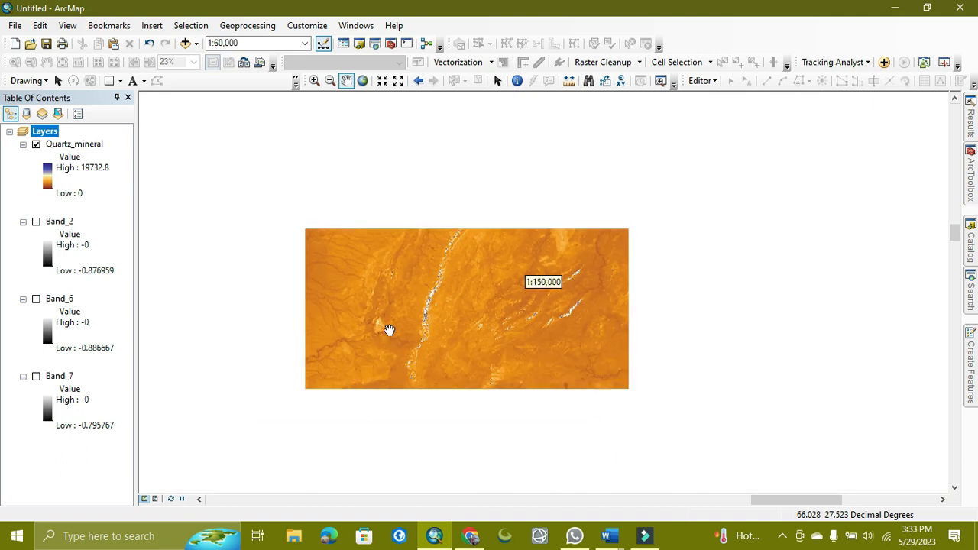
{"action": "scroll", "coordinate": [391, 336], "scroll_direction": "up", "scroll_amount": 2}
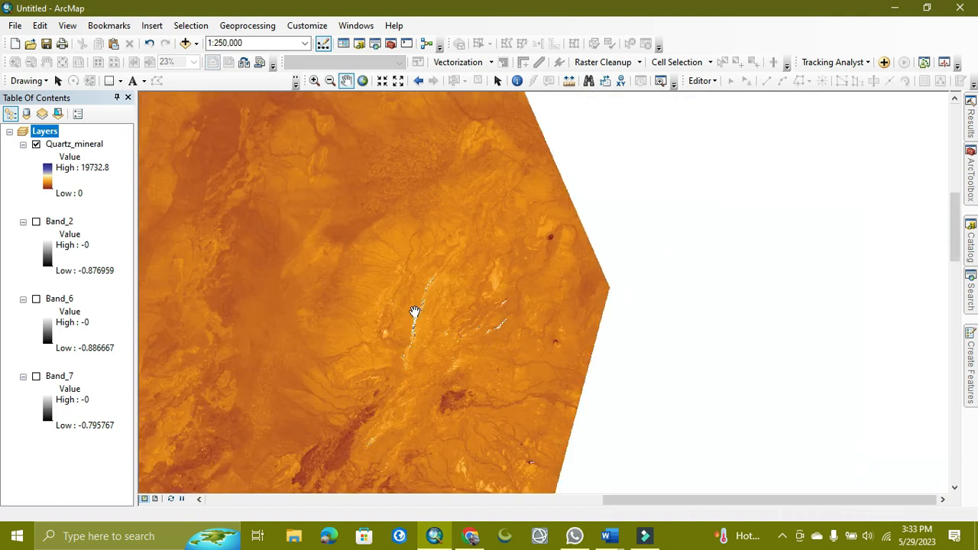
{"action": "left_click_drag", "start_coordinate": [408, 322], "coordinate": [694, 291]}
{"action": "left_click_drag", "start_coordinate": [415, 275], "coordinate": [594, 360]}
{"action": "scroll", "coordinate": [594, 360], "scroll_direction": "up", "scroll_amount": 3}
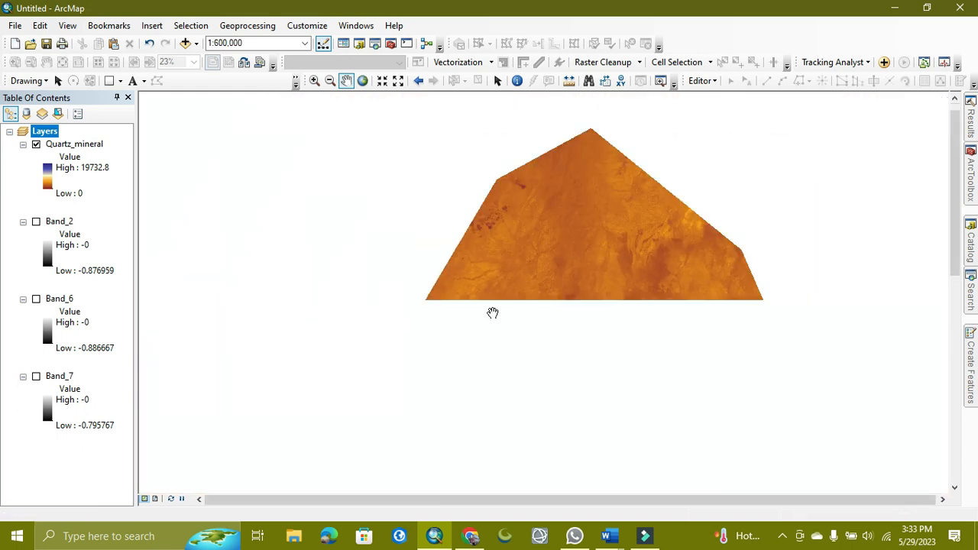
{"action": "scroll", "coordinate": [480, 268], "scroll_direction": "down", "scroll_amount": 5}
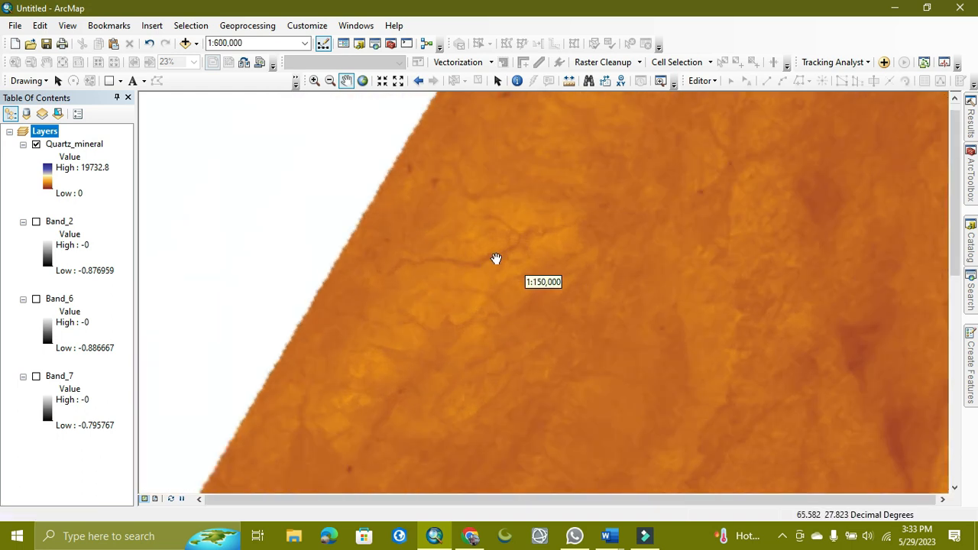
{"action": "scroll", "coordinate": [486, 251], "scroll_direction": "down", "scroll_amount": 4}
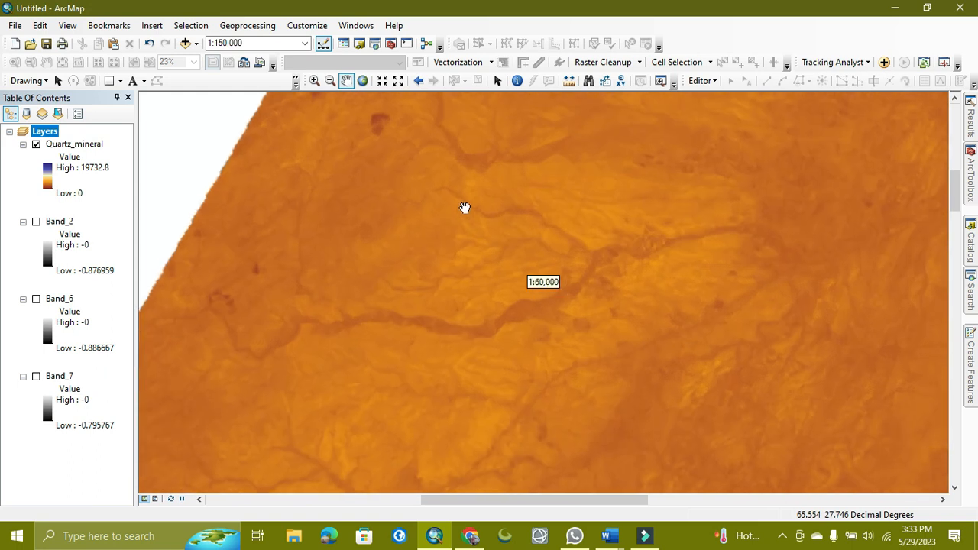
{"action": "scroll", "coordinate": [710, 286], "scroll_direction": "up", "scroll_amount": 6}
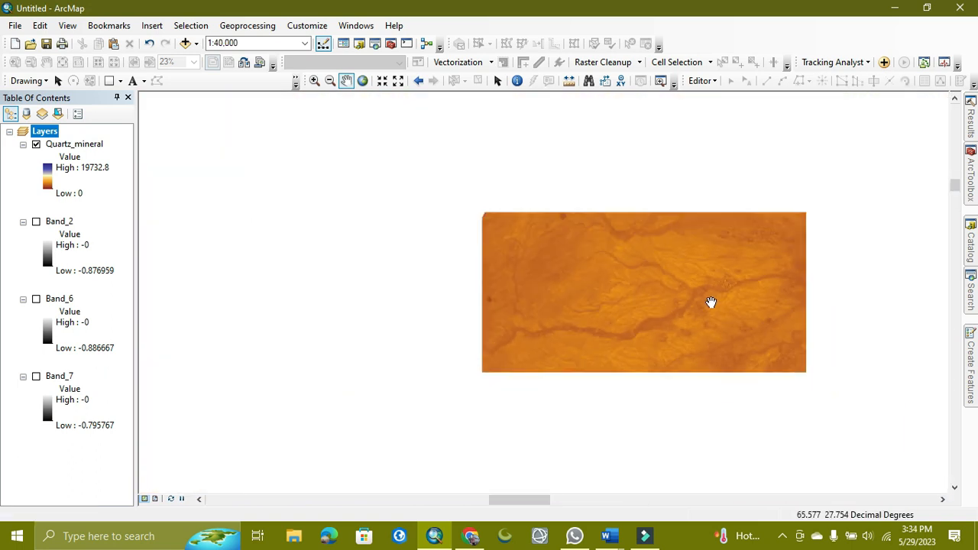
{"action": "scroll", "coordinate": [709, 308], "scroll_direction": "up", "scroll_amount": 2}
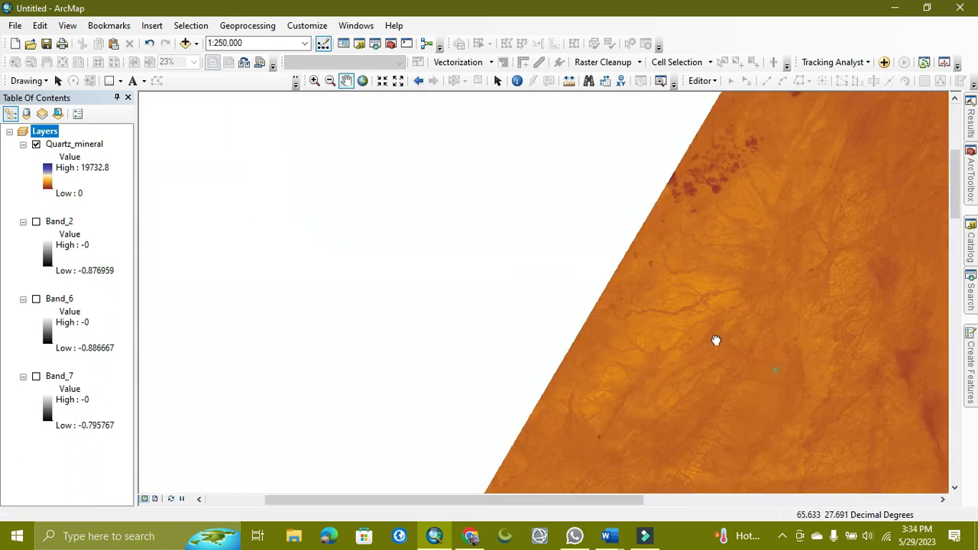
{"action": "left_click_drag", "start_coordinate": [716, 341], "coordinate": [538, 289]}
{"action": "scroll", "coordinate": [542, 298], "scroll_direction": "up", "scroll_amount": 4}
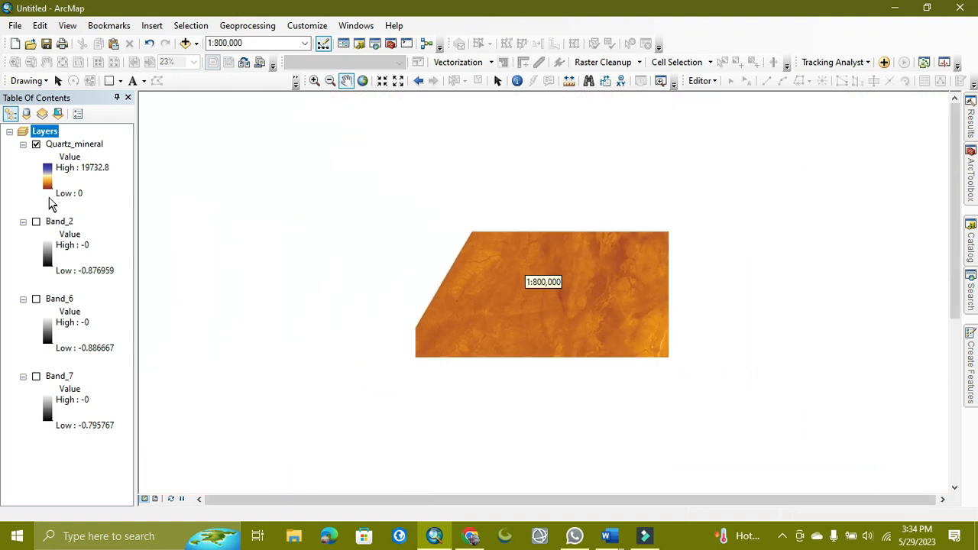
{"action": "left_click_drag", "start_coordinate": [555, 364], "coordinate": [538, 278]}
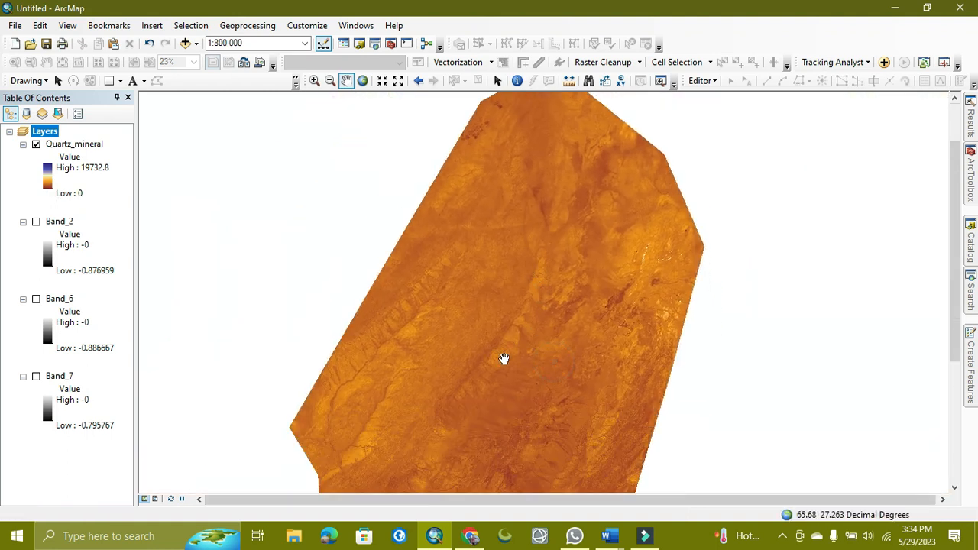
{"action": "left_click_drag", "start_coordinate": [511, 397], "coordinate": [500, 303]}
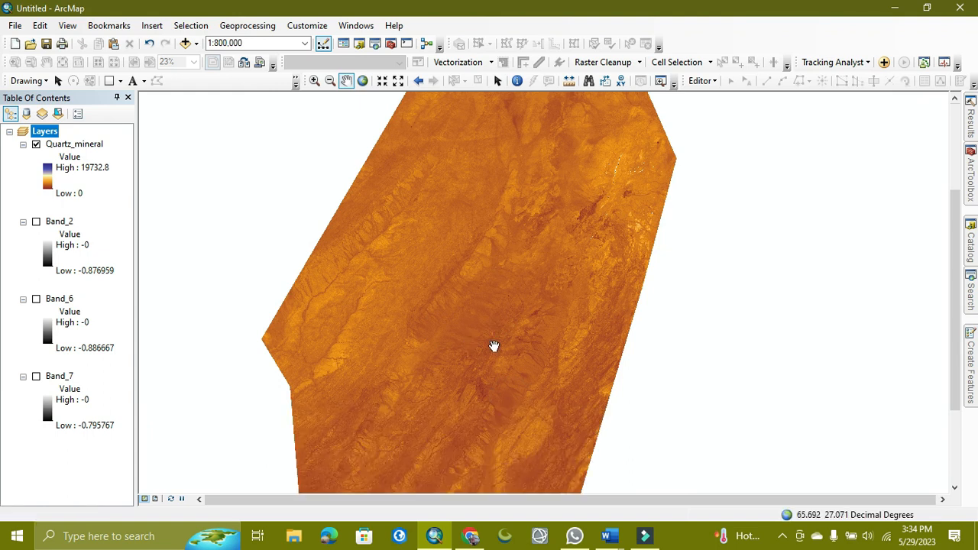
{"action": "left_click_drag", "start_coordinate": [489, 375], "coordinate": [478, 263]}
{"action": "left_click_drag", "start_coordinate": [494, 338], "coordinate": [480, 476]}
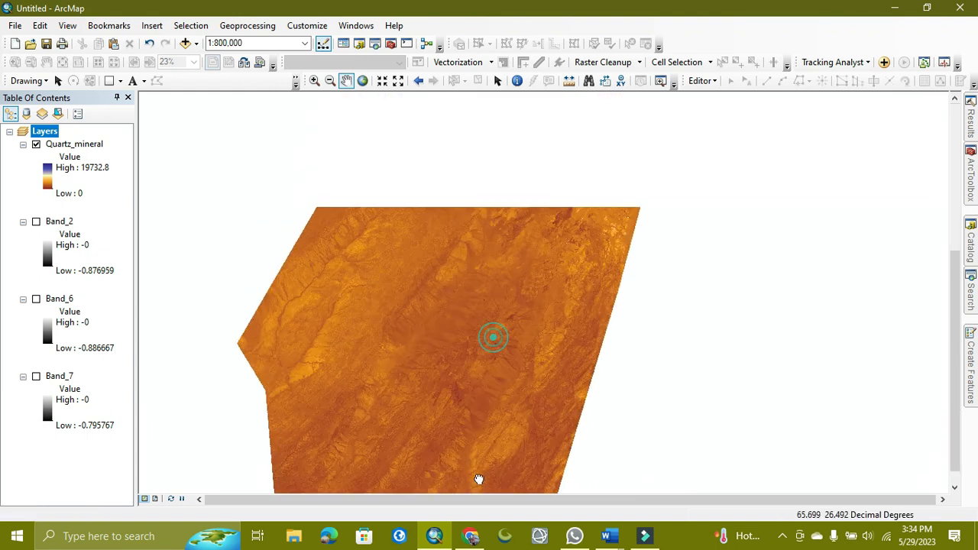
{"action": "left_click_drag", "start_coordinate": [559, 246], "coordinate": [580, 283]}
{"action": "scroll", "coordinate": [579, 252], "scroll_direction": "up", "scroll_amount": 3}
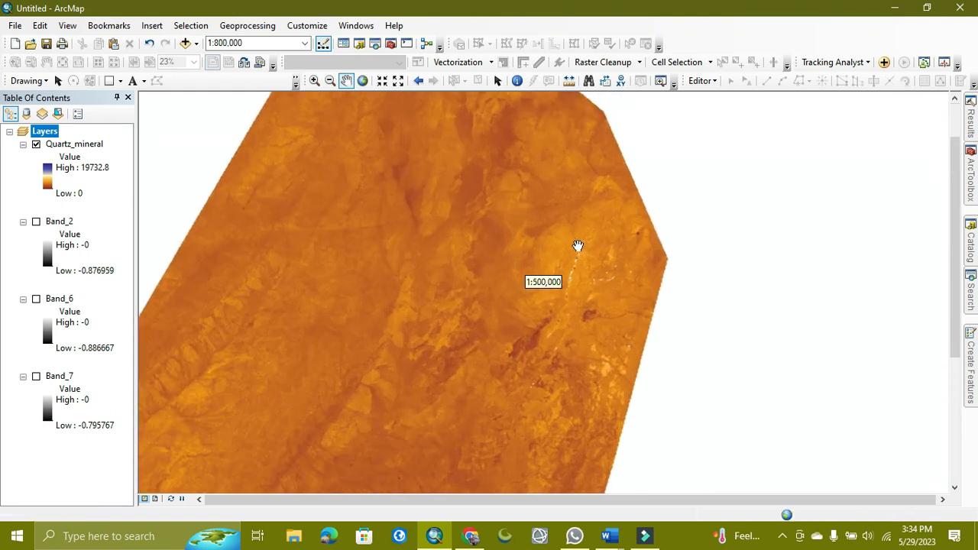
{"action": "scroll", "coordinate": [576, 271], "scroll_direction": "up", "scroll_amount": 2}
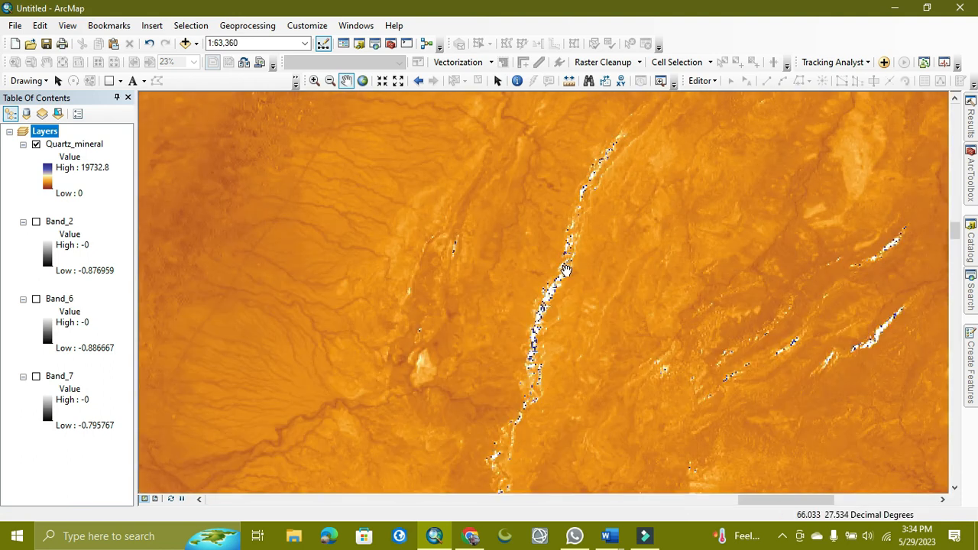
Zoom out and pan across the full extent of the Quartz_mineral raster to inspect where quartz zones occur.
{"action": "scroll", "coordinate": [562, 273], "scroll_direction": "up", "scroll_amount": 1}
{"action": "scroll", "coordinate": [562, 274], "scroll_direction": "up", "scroll_amount": 1}
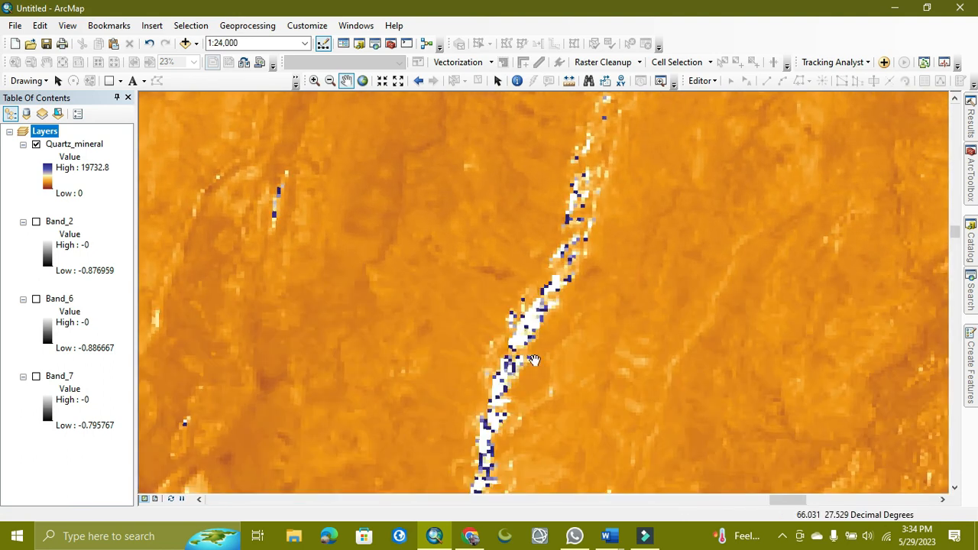
{"action": "scroll", "coordinate": [553, 262], "scroll_direction": "down", "scroll_amount": 1}
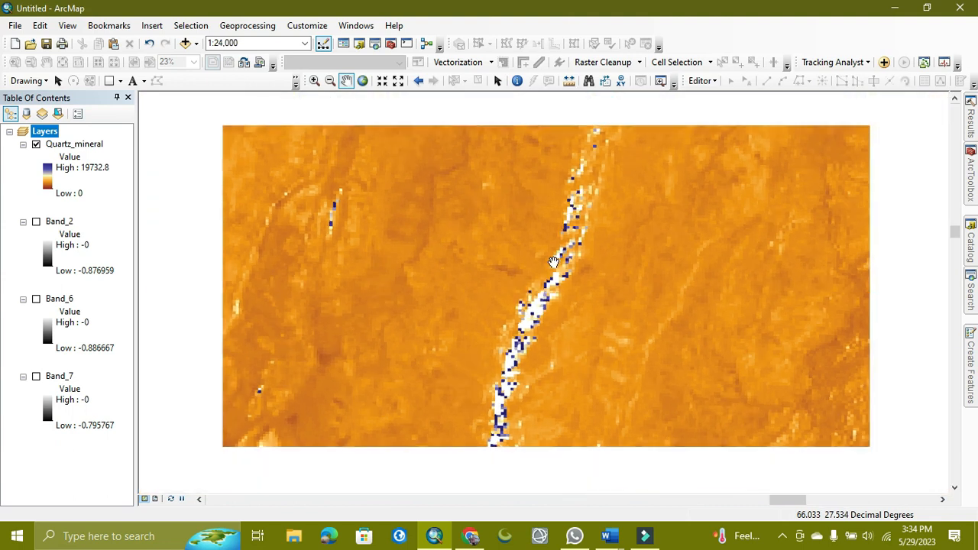
{"action": "scroll", "coordinate": [554, 262], "scroll_direction": "up", "scroll_amount": 1}
{"action": "scroll", "coordinate": [555, 262], "scroll_direction": "up", "scroll_amount": 3}
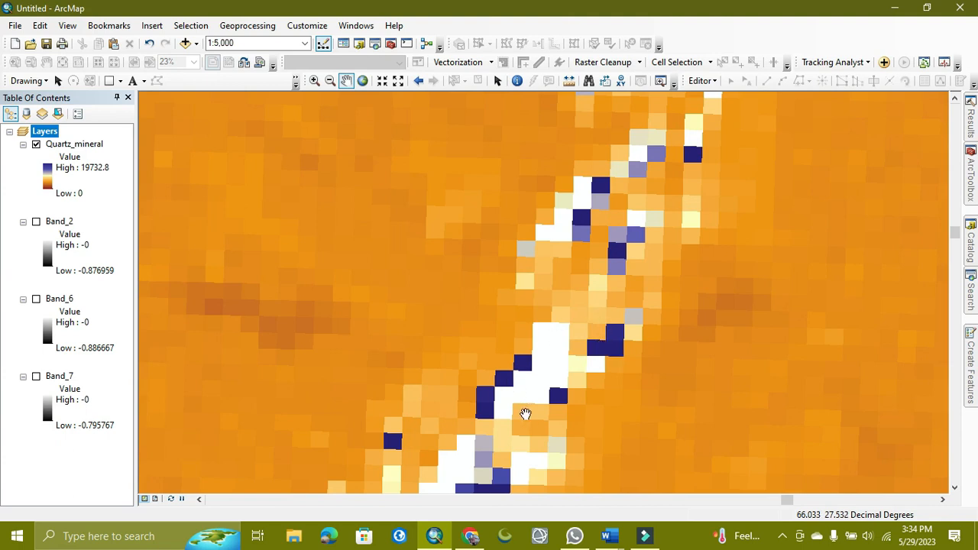
{"action": "scroll", "coordinate": [550, 388], "scroll_direction": "up", "scroll_amount": 4}
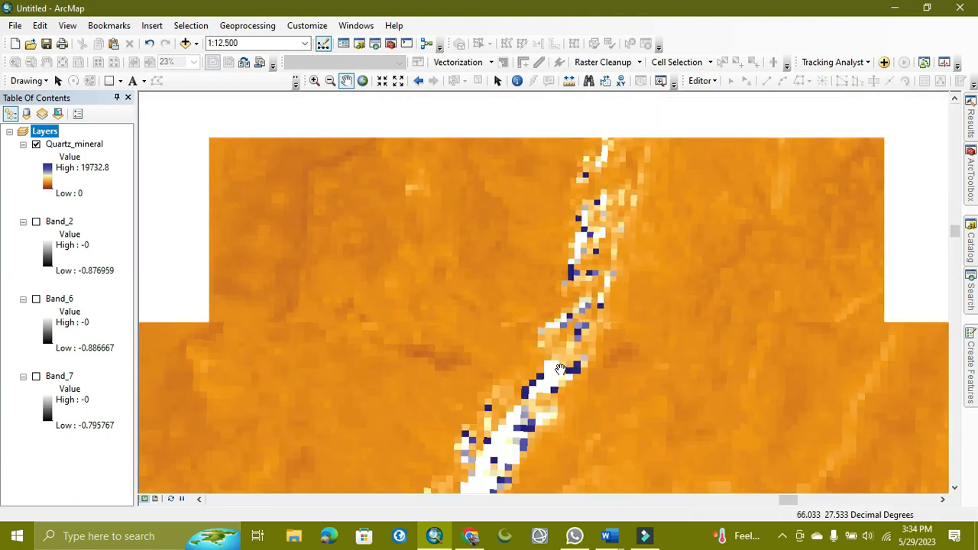
{"action": "scroll", "coordinate": [539, 353], "scroll_direction": "up", "scroll_amount": 7}
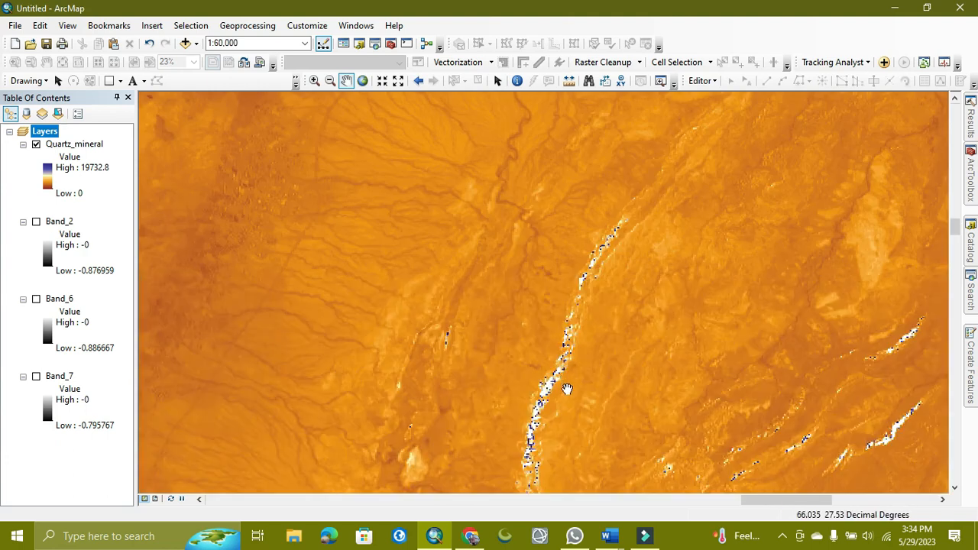
{"action": "scroll", "coordinate": [611, 319], "scroll_direction": "up", "scroll_amount": 1}
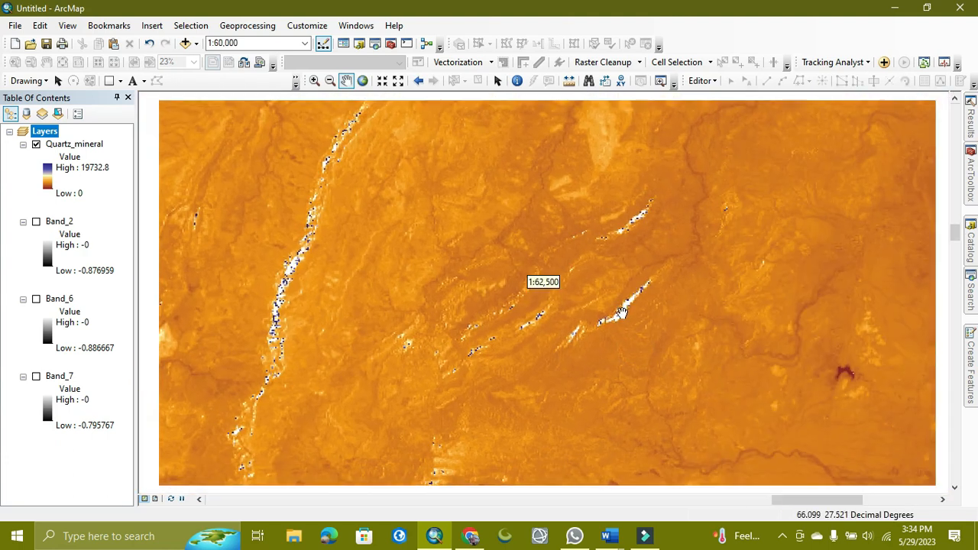
{"action": "scroll", "coordinate": [665, 353], "scroll_direction": "up", "scroll_amount": 4}
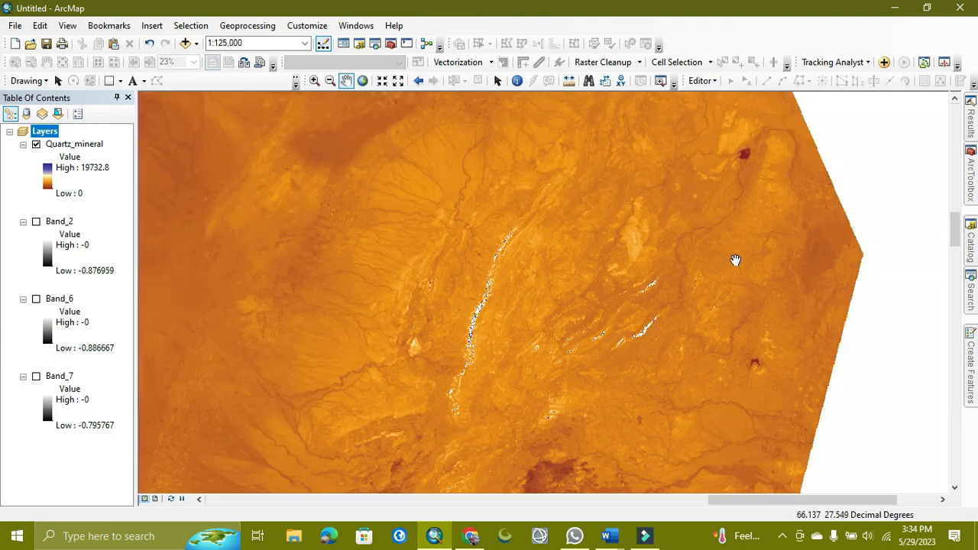
{"action": "scroll", "coordinate": [755, 155], "scroll_direction": "down", "scroll_amount": 5}
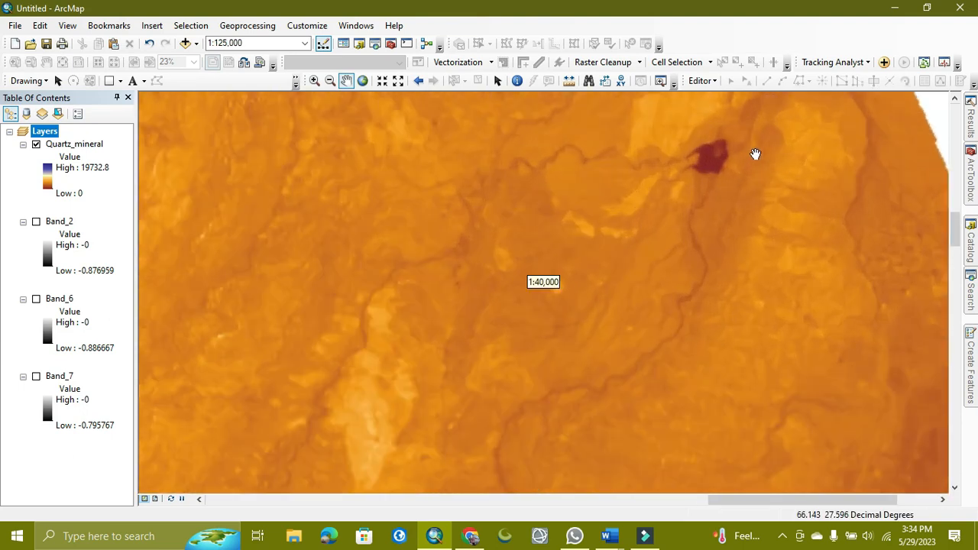
{"action": "scroll", "coordinate": [622, 330], "scroll_direction": "up", "scroll_amount": 4}
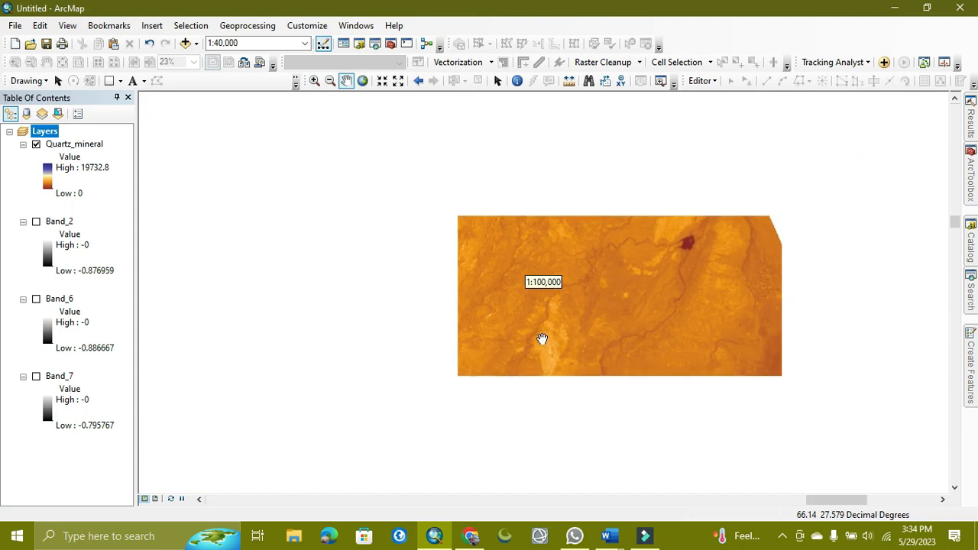
{"action": "scroll", "coordinate": [539, 338], "scroll_direction": "up", "scroll_amount": 2}
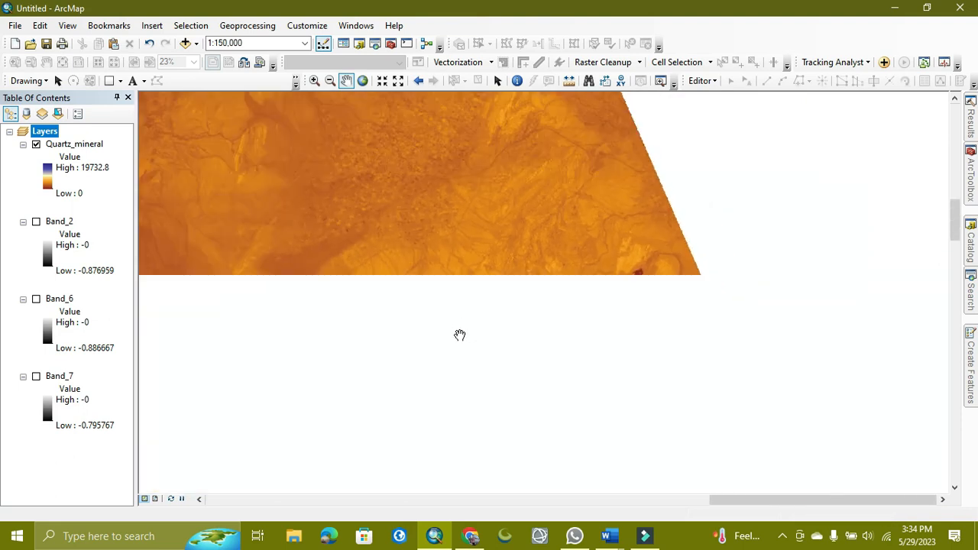
{"action": "left_click_drag", "start_coordinate": [448, 360], "coordinate": [609, 203]}
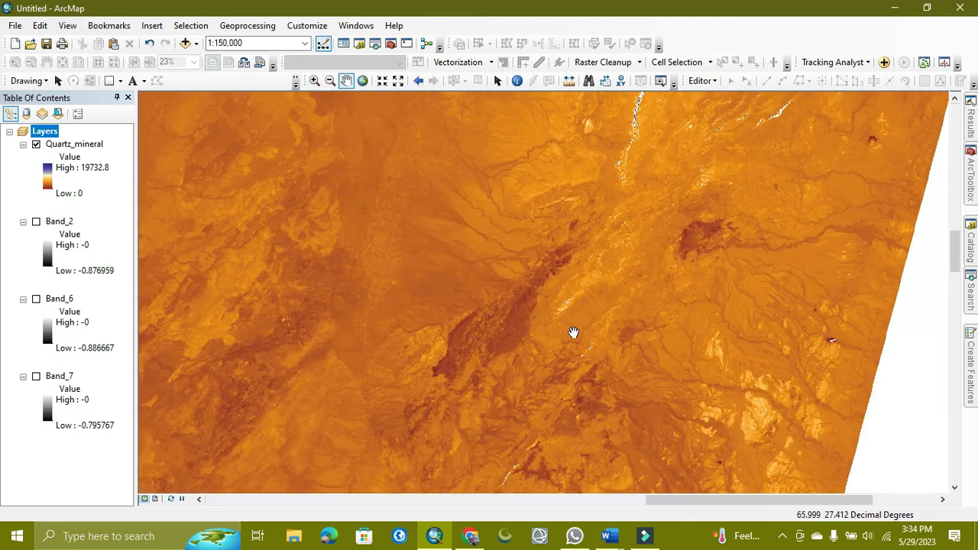
{"action": "left_click_drag", "start_coordinate": [573, 333], "coordinate": [562, 230]}
{"action": "left_click_drag", "start_coordinate": [553, 314], "coordinate": [560, 223]}
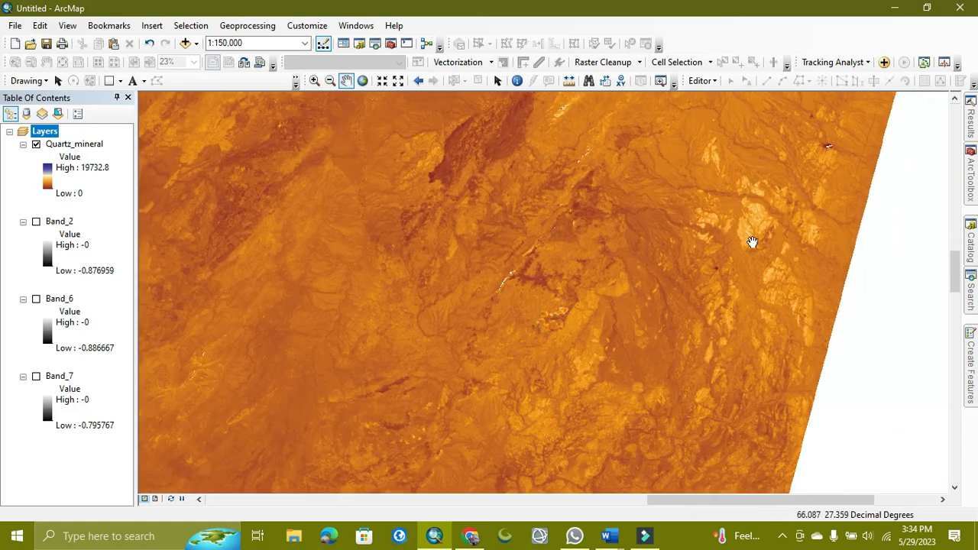
{"action": "scroll", "coordinate": [723, 285], "scroll_direction": "down", "scroll_amount": 2}
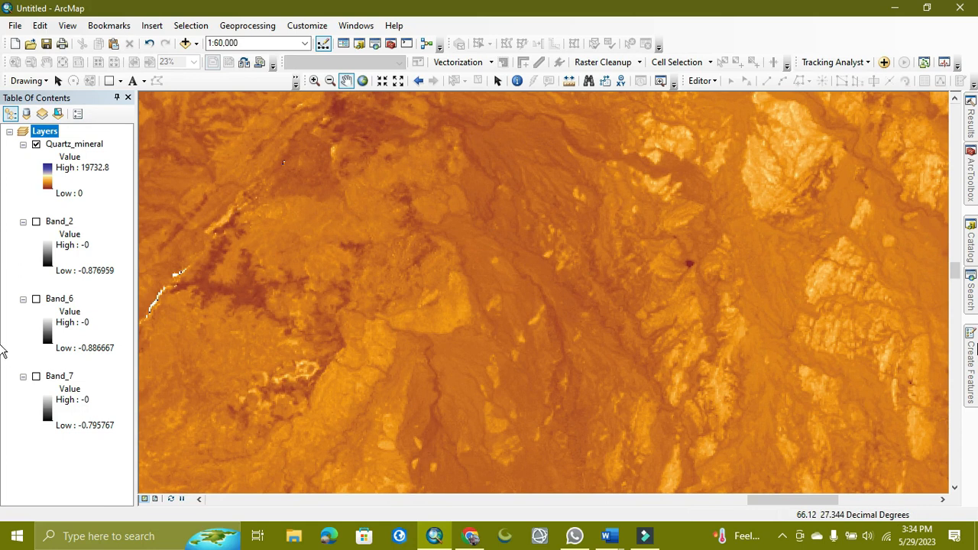
Open the Raster Calculator tool and check the Landsat 8 epidote formula B6/B2 in the Word document.
{"action": "left_click", "coordinate": [972, 294]}
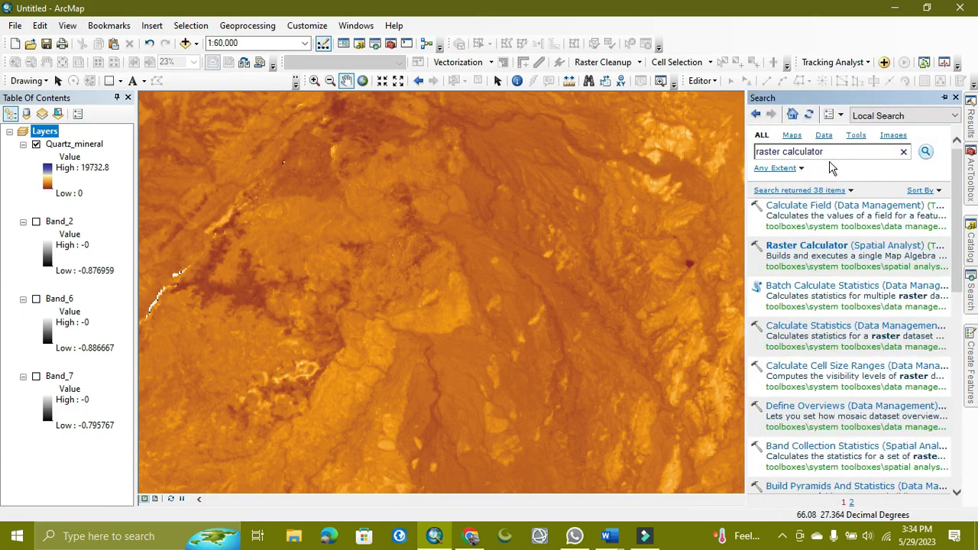
{"action": "left_click", "coordinate": [785, 251]}
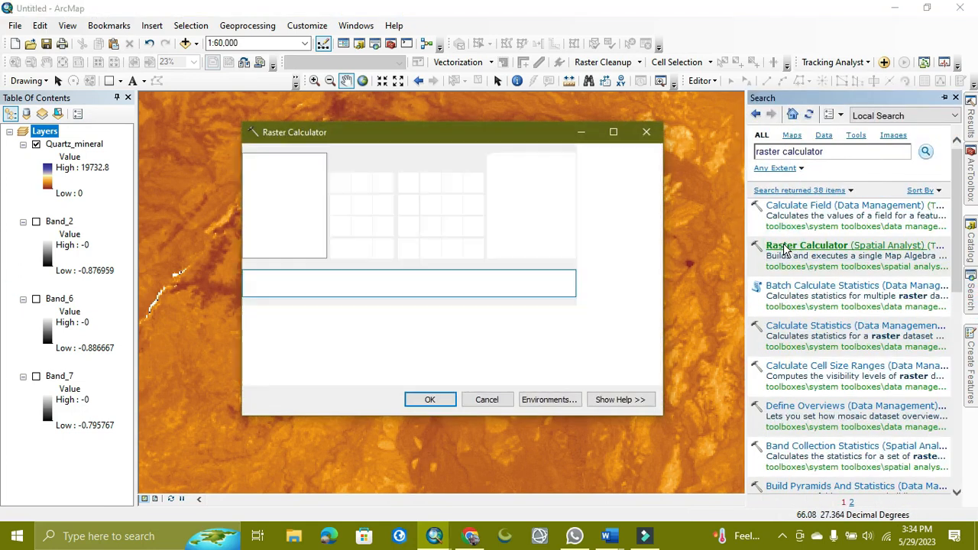
{"action": "left_click", "coordinate": [607, 535]}
{"action": "left_click", "coordinate": [676, 487]}
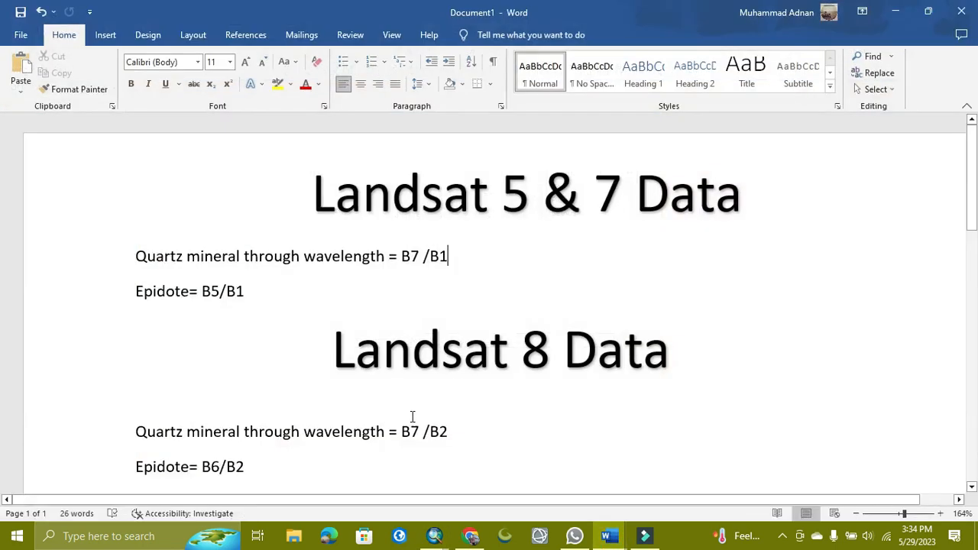
{"action": "scroll", "coordinate": [417, 378], "scroll_direction": "down", "scroll_amount": 3}
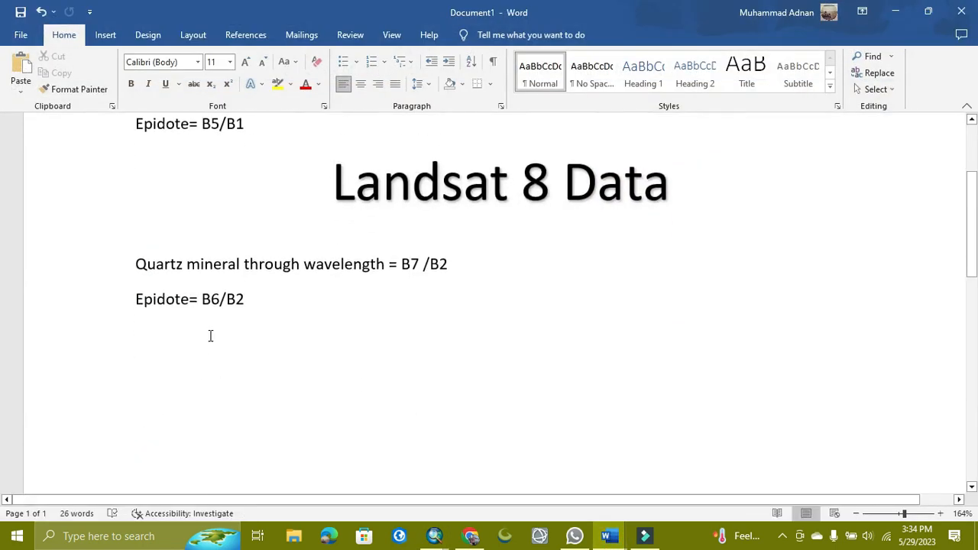
{"action": "left_click", "coordinate": [894, 12]}
Build the map algebra expression "Band_6" / "Band_2" in the Raster Calculator.
{"action": "double_click", "coordinate": [287, 223]}
{"action": "left_click", "coordinate": [471, 202]}
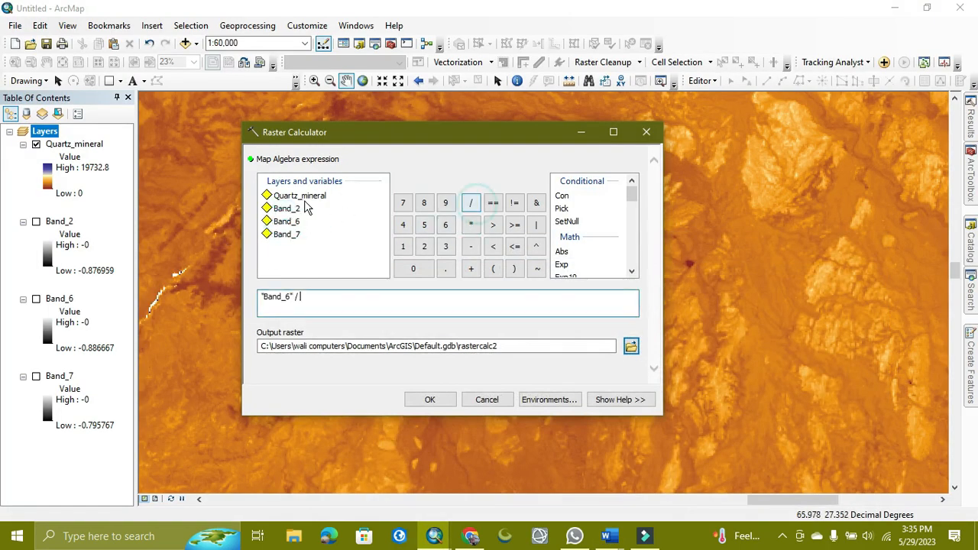
{"action": "double_click", "coordinate": [294, 208]}
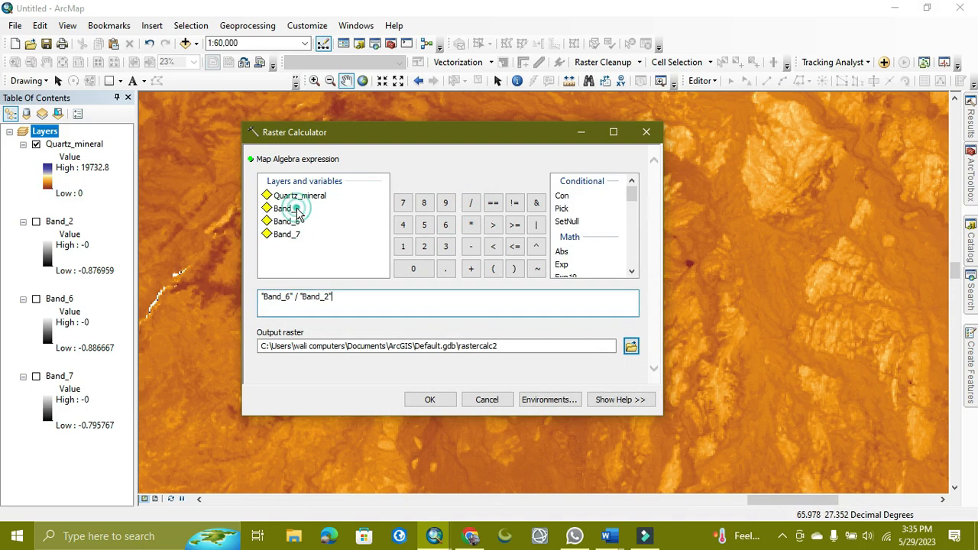
Name the output raster epidote_Mineral in TOA_Bands.gdb and run the calculation.
{"action": "left_click", "coordinate": [632, 348]}
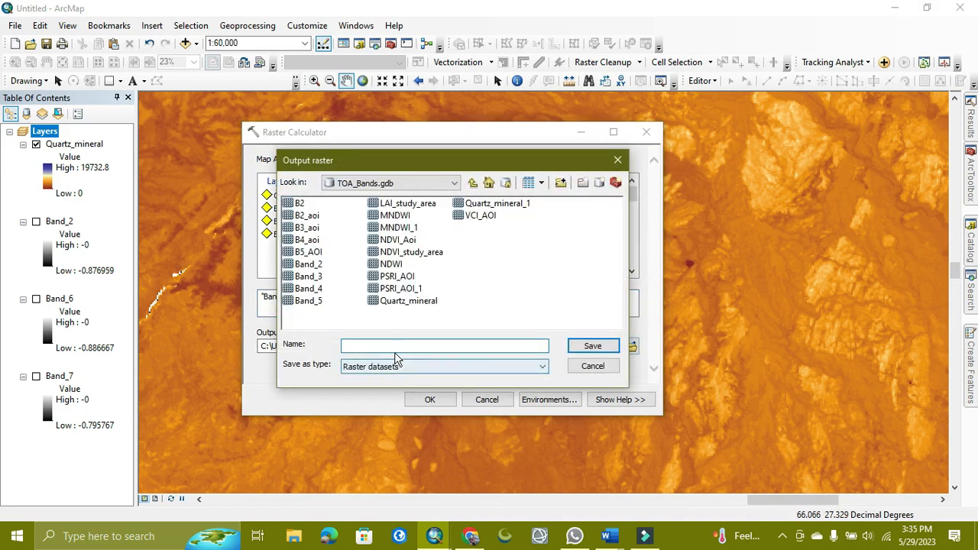
{"action": "left_click", "coordinate": [395, 348]}
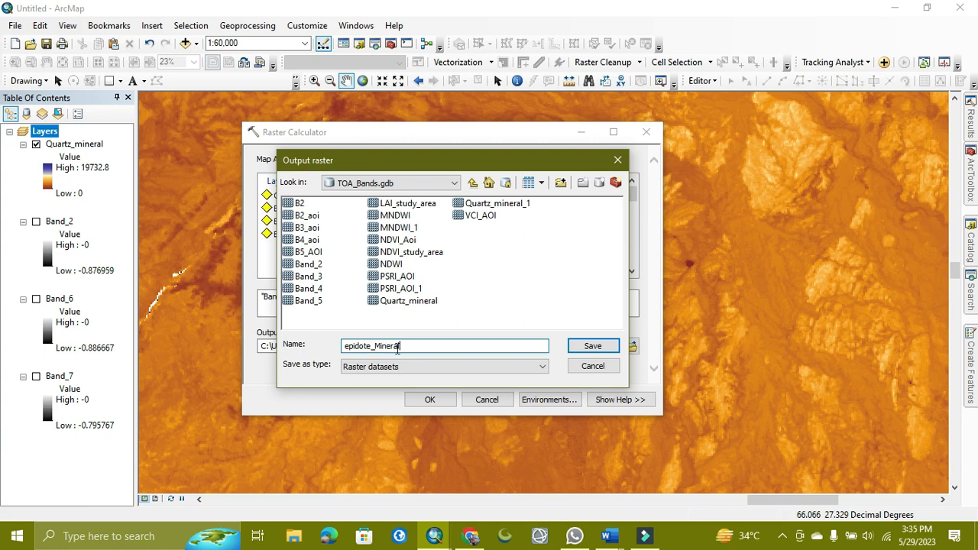
{"action": "left_click", "coordinate": [593, 343]}
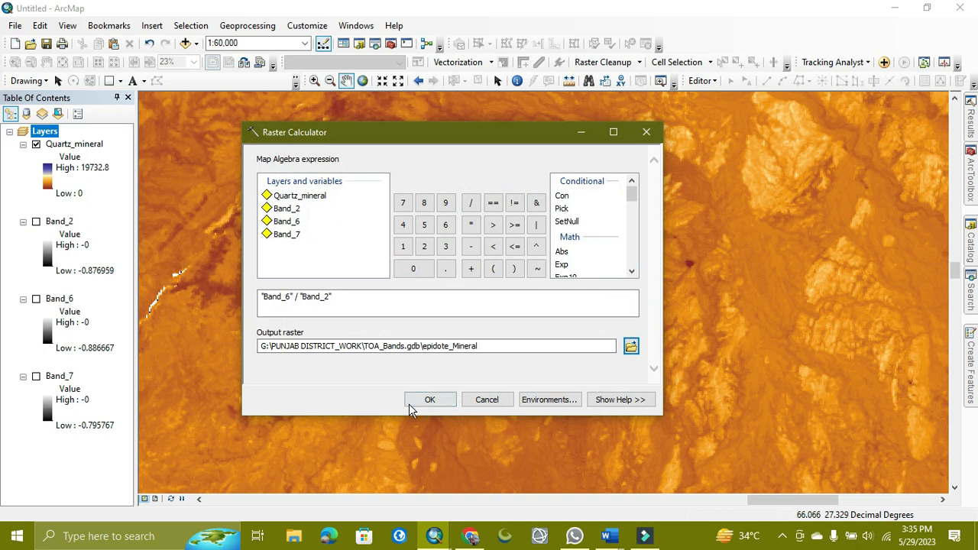
{"action": "left_click", "coordinate": [429, 399]}
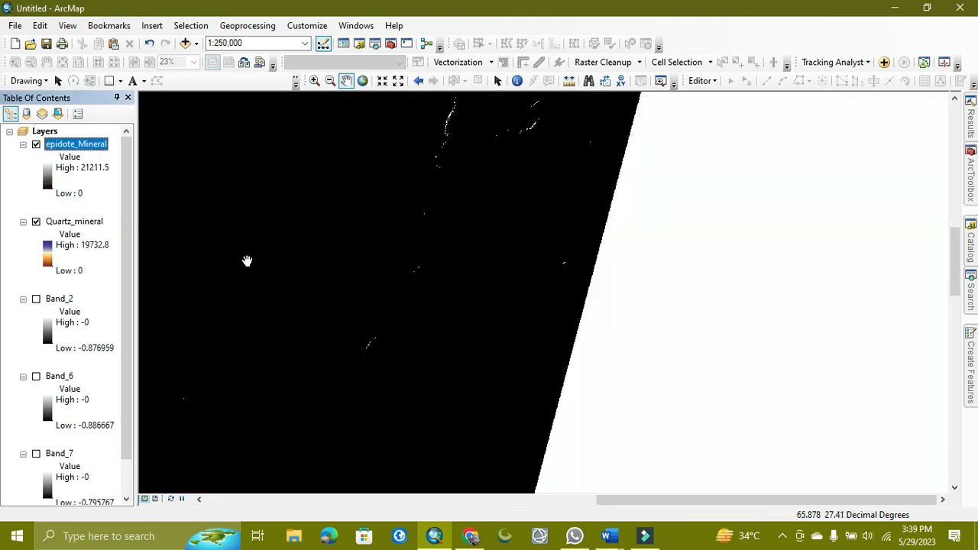
Apply a brown-to-purple colour ramp to the epidote_Mineral raster.
{"action": "scroll", "coordinate": [340, 324], "scroll_direction": "up", "scroll_amount": 4}
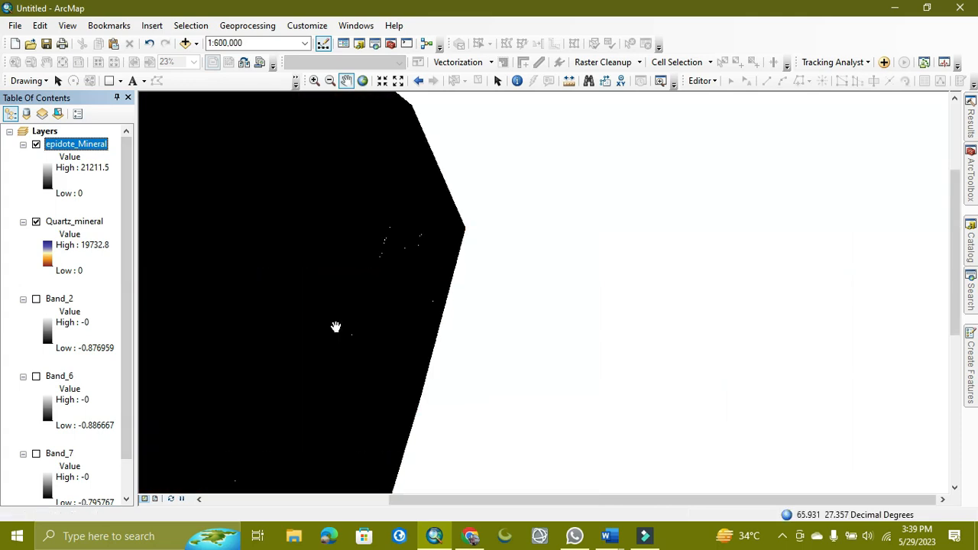
{"action": "left_click_drag", "start_coordinate": [264, 360], "coordinate": [634, 295]}
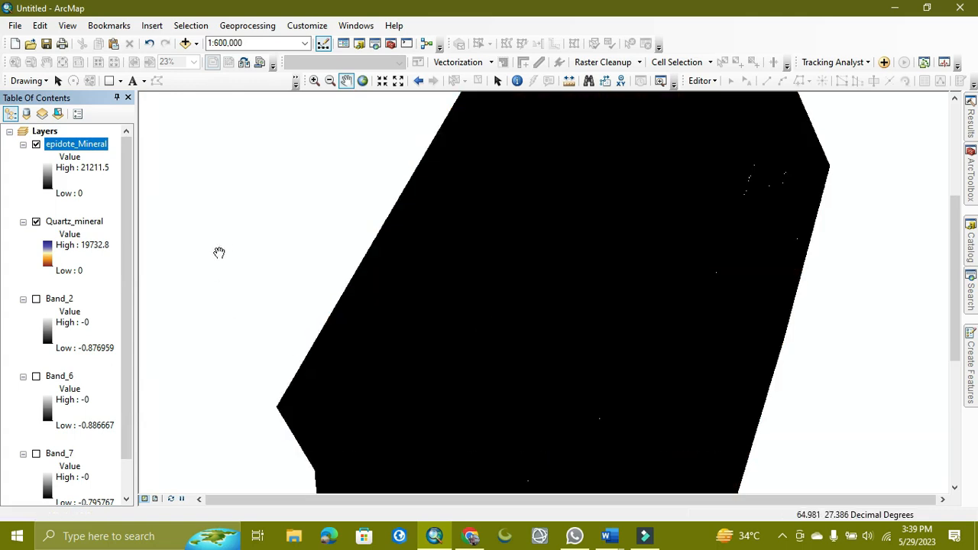
{"action": "left_click", "coordinate": [54, 184]}
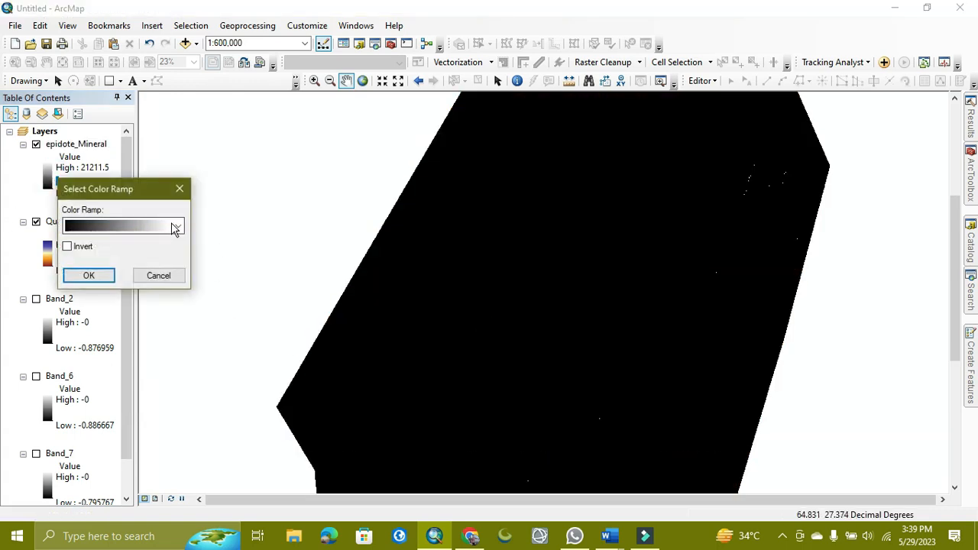
{"action": "left_click", "coordinate": [175, 226]}
{"action": "left_click", "coordinate": [122, 269]}
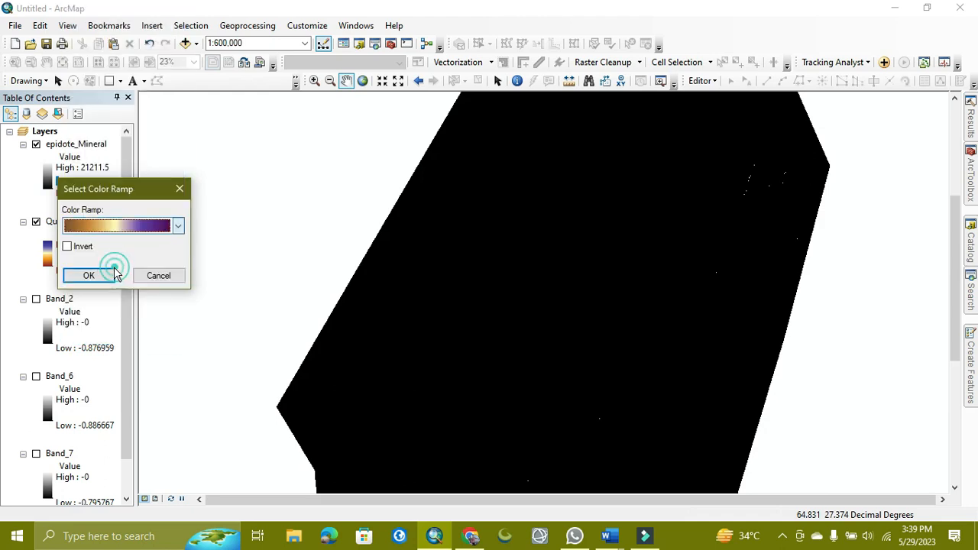
{"action": "left_click", "coordinate": [88, 275]}
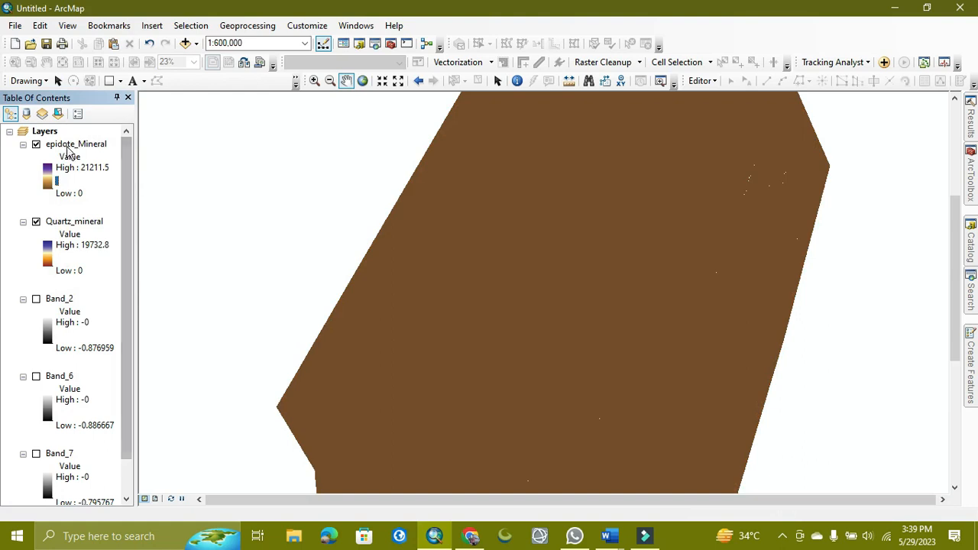
Set the epidote_Mineral layer's stretch type to Standard Deviations in its symbology properties.
{"action": "double_click", "coordinate": [68, 145]}
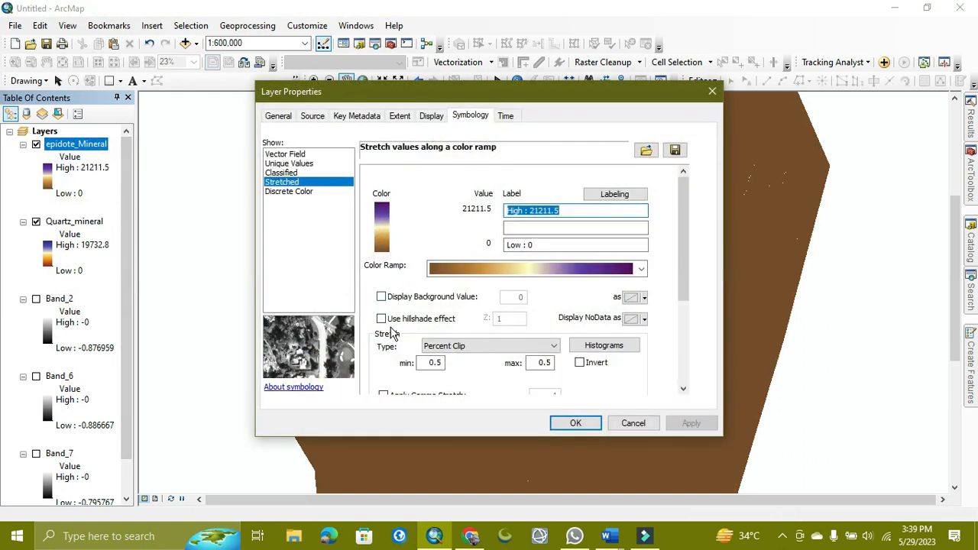
{"action": "left_click", "coordinate": [426, 343]}
{"action": "left_click", "coordinate": [451, 374]}
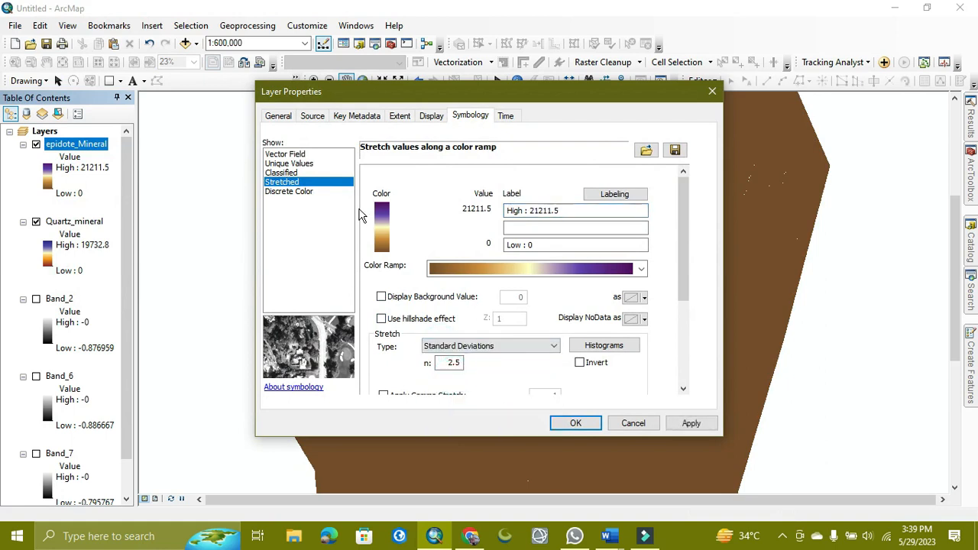
{"action": "left_click", "coordinate": [569, 422]}
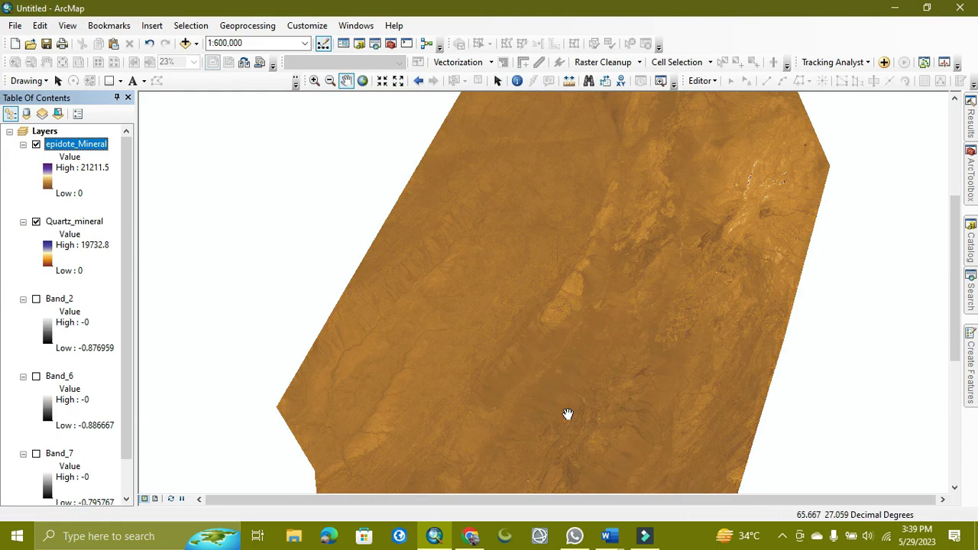
Zoom and pan across the epidote_Mineral raster to examine the highlighted epidote zones.
{"action": "scroll", "coordinate": [583, 359], "scroll_direction": "up", "scroll_amount": 1}
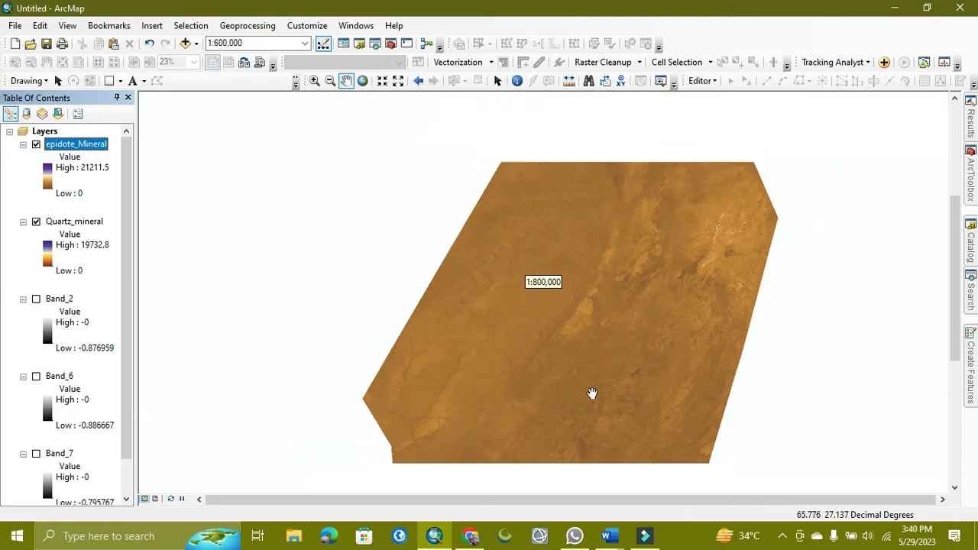
{"action": "left_click_drag", "start_coordinate": [625, 375], "coordinate": [553, 254]}
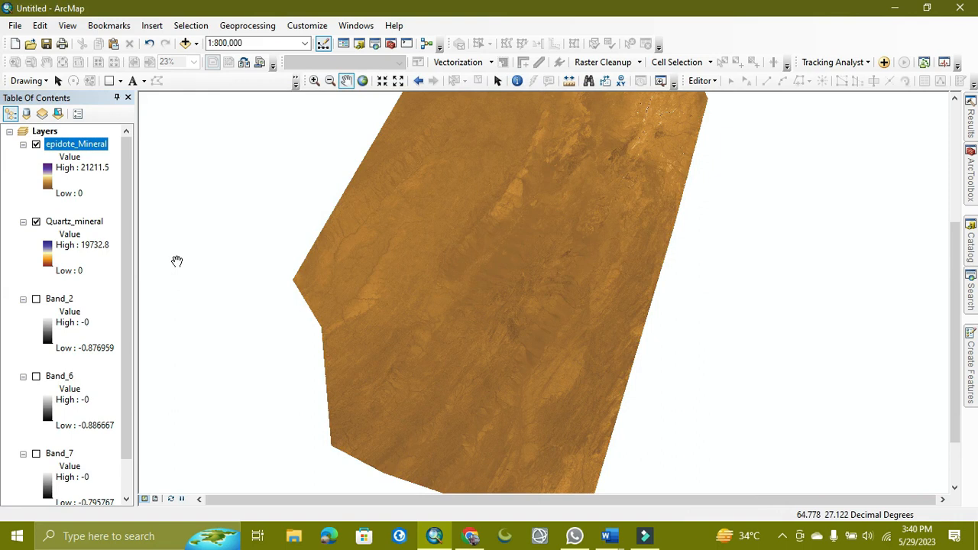
{"action": "left_click_drag", "start_coordinate": [548, 143], "coordinate": [491, 302]}
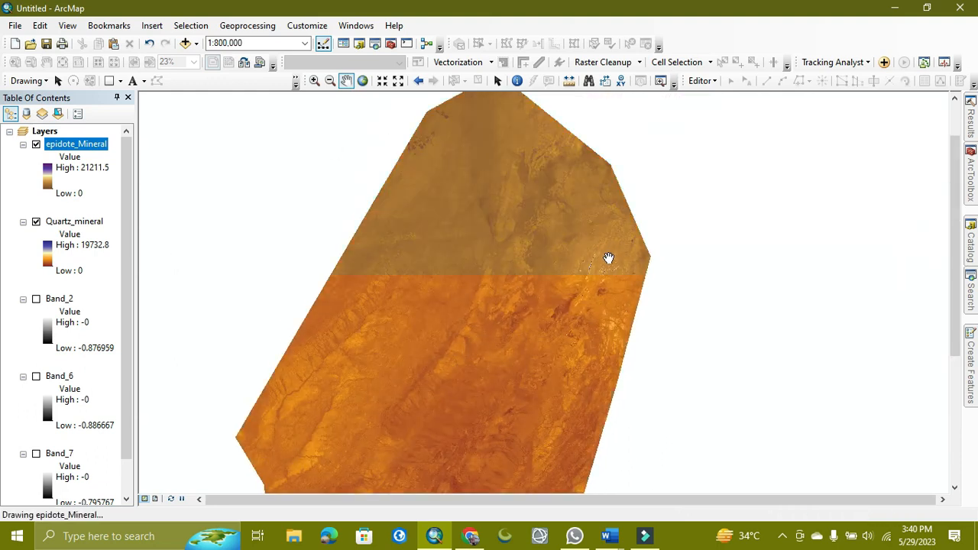
{"action": "scroll", "coordinate": [606, 264], "scroll_direction": "down", "scroll_amount": 2}
{"action": "scroll", "coordinate": [602, 268], "scroll_direction": "up", "scroll_amount": 2}
{"action": "scroll", "coordinate": [602, 267], "scroll_direction": "up", "scroll_amount": 7}
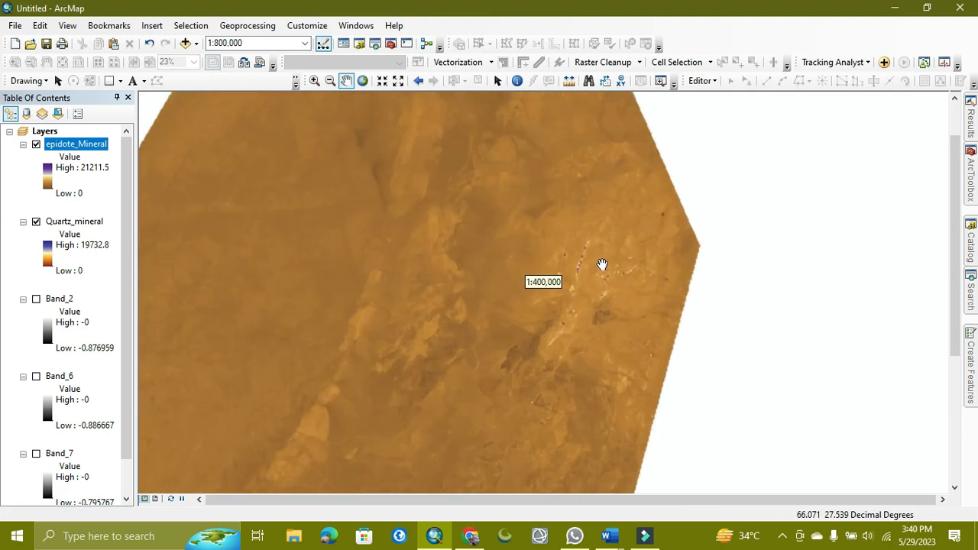
Switch the epidote_Mineral symbology to Classified with a red-to-blue colour ramp, flipping colours and reversing the class order.
{"action": "scroll", "coordinate": [558, 307], "scroll_direction": "up", "scroll_amount": 4}
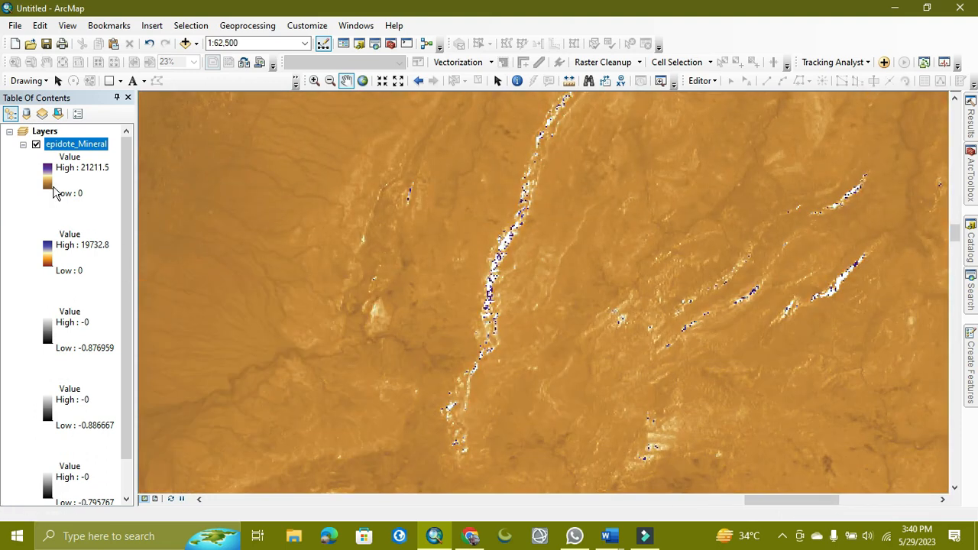
{"action": "double_click", "coordinate": [55, 148]}
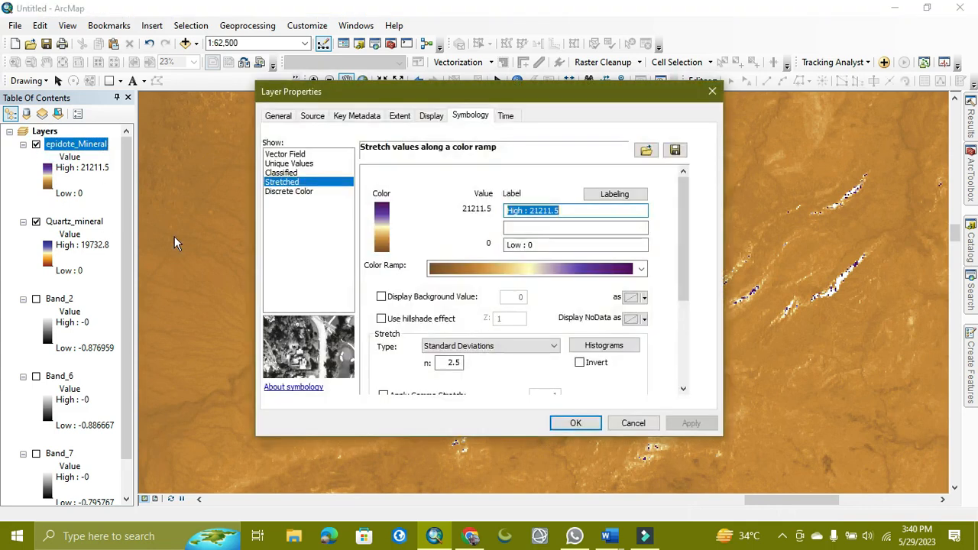
{"action": "left_click", "coordinate": [281, 172]}
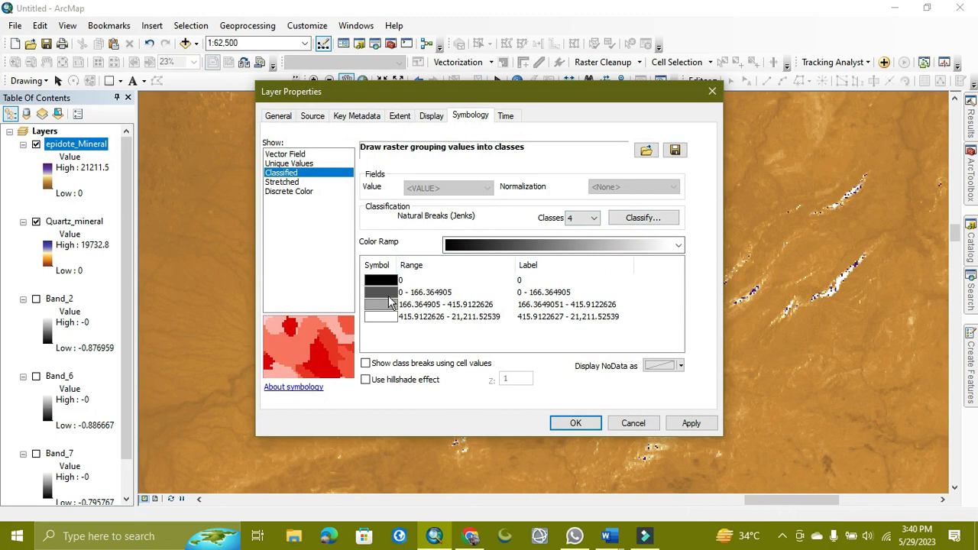
{"action": "left_click", "coordinate": [615, 245]}
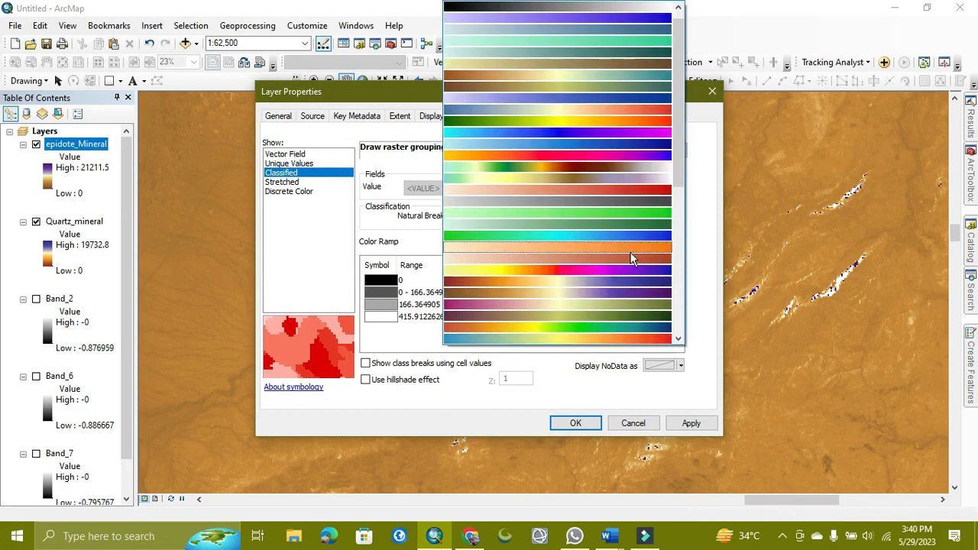
{"action": "left_click", "coordinate": [593, 292]}
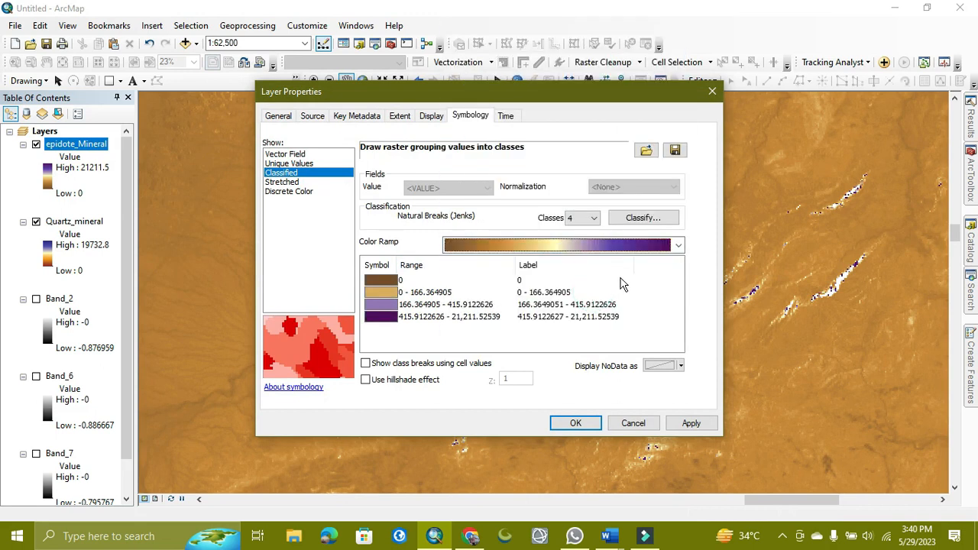
{"action": "left_click", "coordinate": [649, 245]}
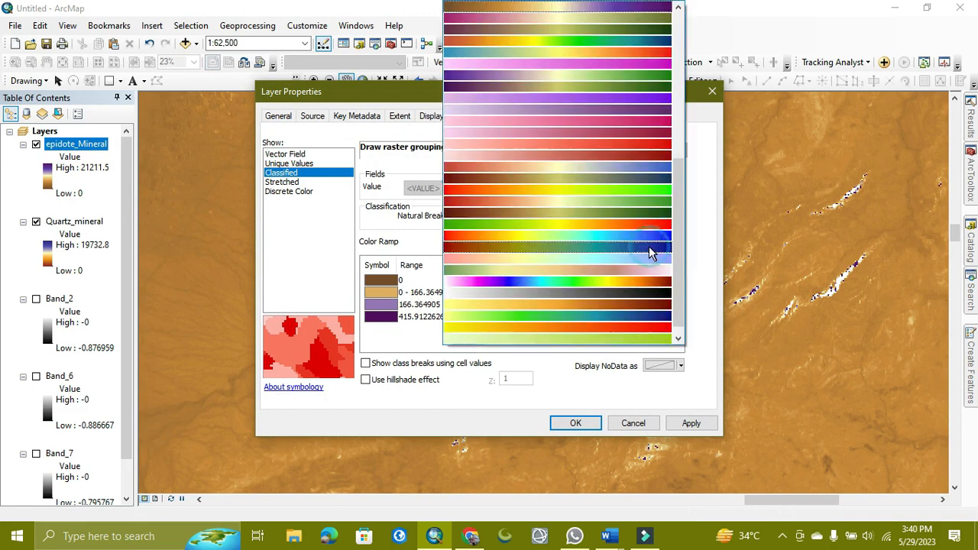
{"action": "left_click", "coordinate": [587, 235]}
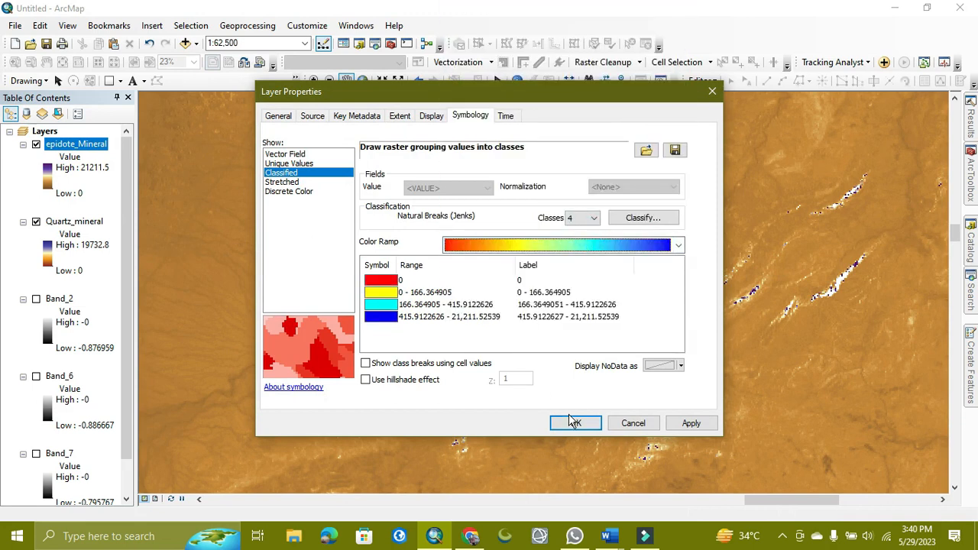
{"action": "right_click", "coordinate": [384, 265]}
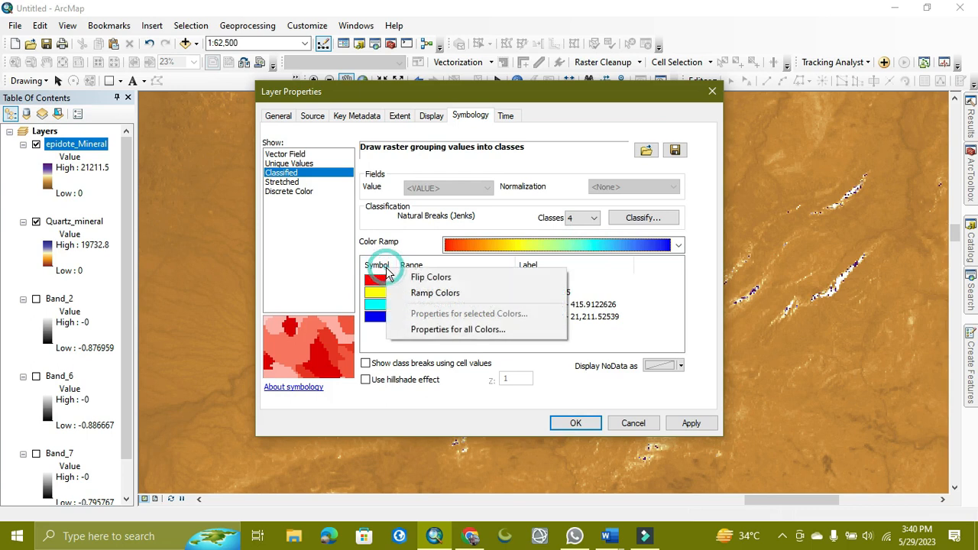
{"action": "left_click", "coordinate": [408, 276]}
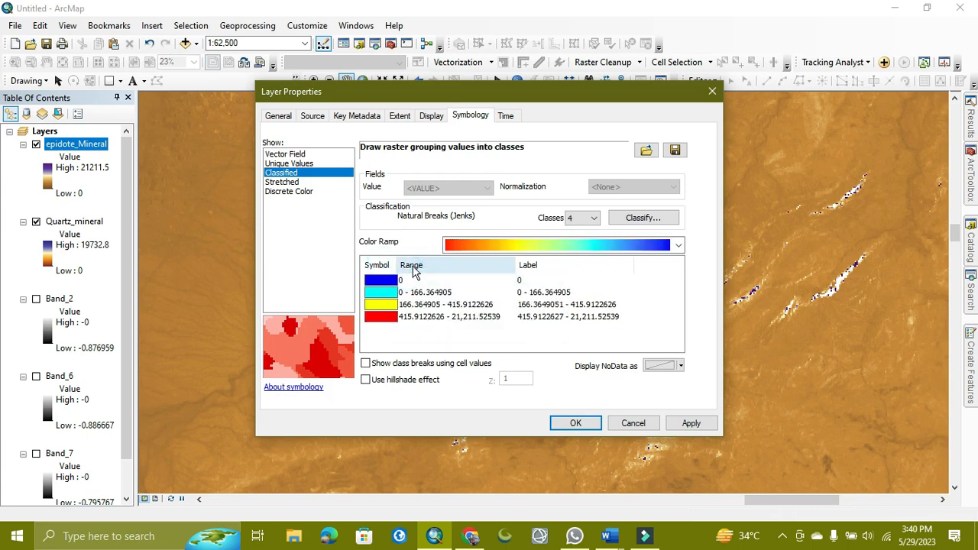
{"action": "right_click", "coordinate": [411, 265]}
{"action": "left_click", "coordinate": [435, 275]}
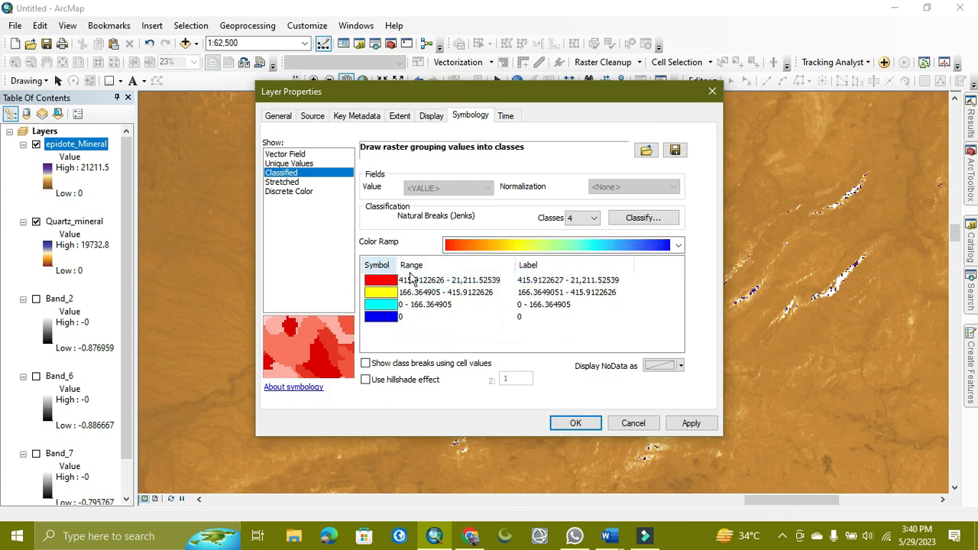
{"action": "left_click", "coordinate": [575, 422]}
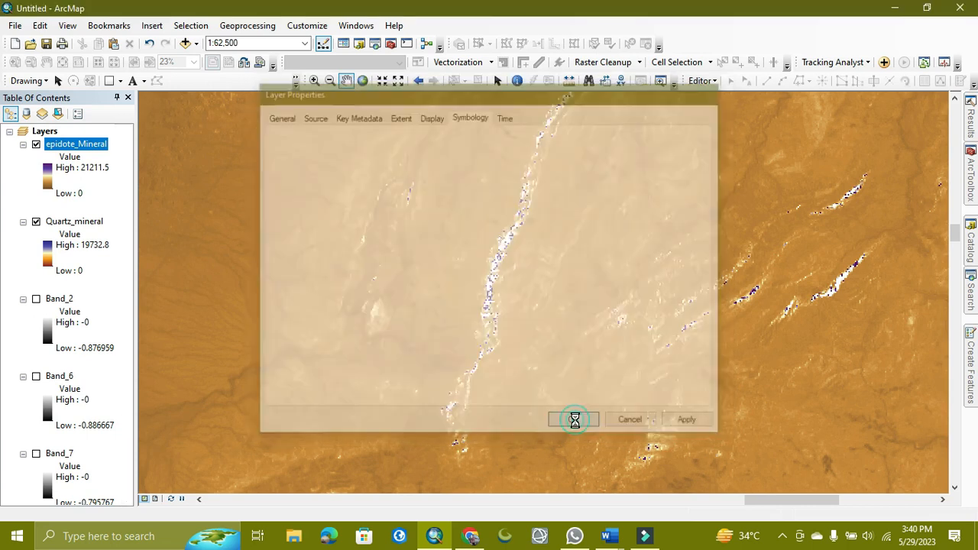
Zoom and pan across the classified epidote_Mineral raster to inspect the class colours.
{"action": "scroll", "coordinate": [547, 376], "scroll_direction": "up", "scroll_amount": 3}
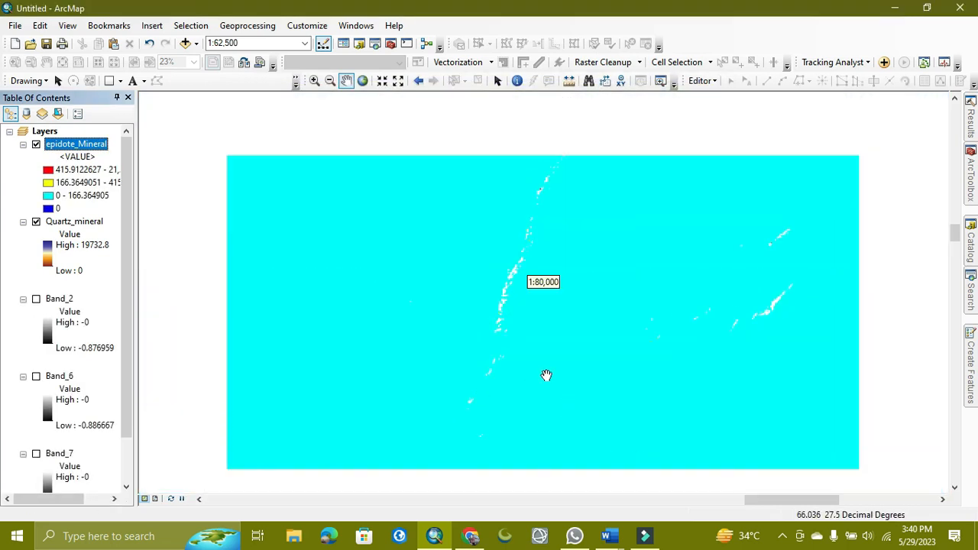
{"action": "scroll", "coordinate": [553, 375], "scroll_direction": "up", "scroll_amount": 4}
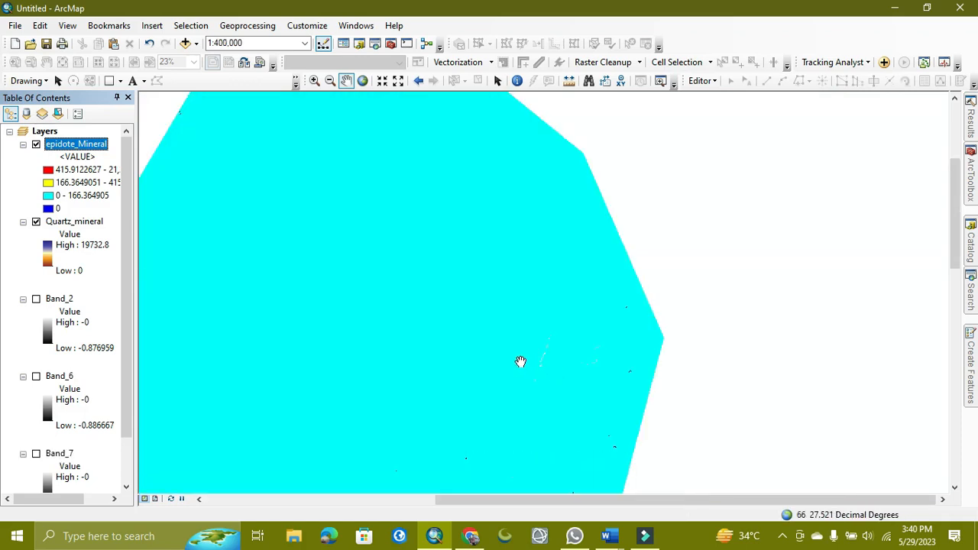
{"action": "scroll", "coordinate": [519, 362], "scroll_direction": "up", "scroll_amount": 2}
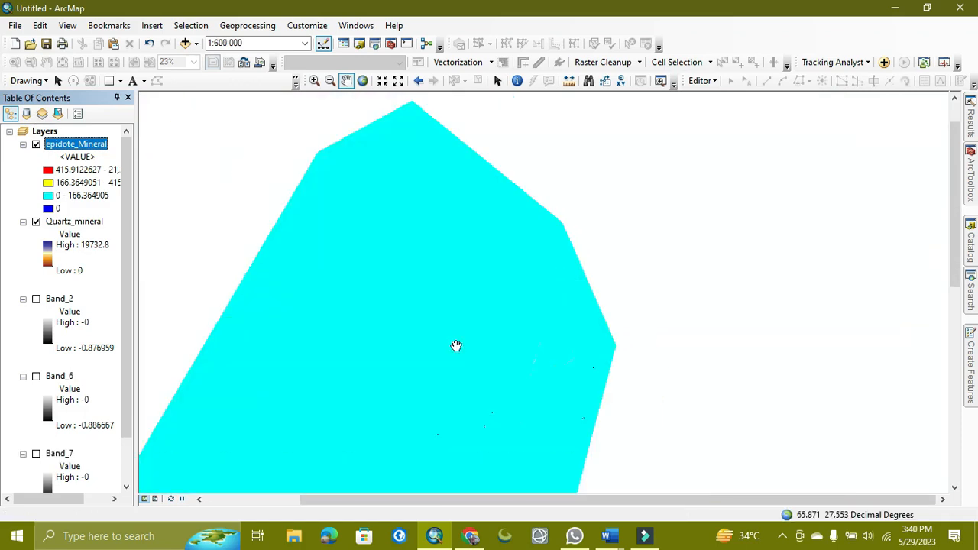
{"action": "left_click_drag", "start_coordinate": [456, 345], "coordinate": [516, 191]}
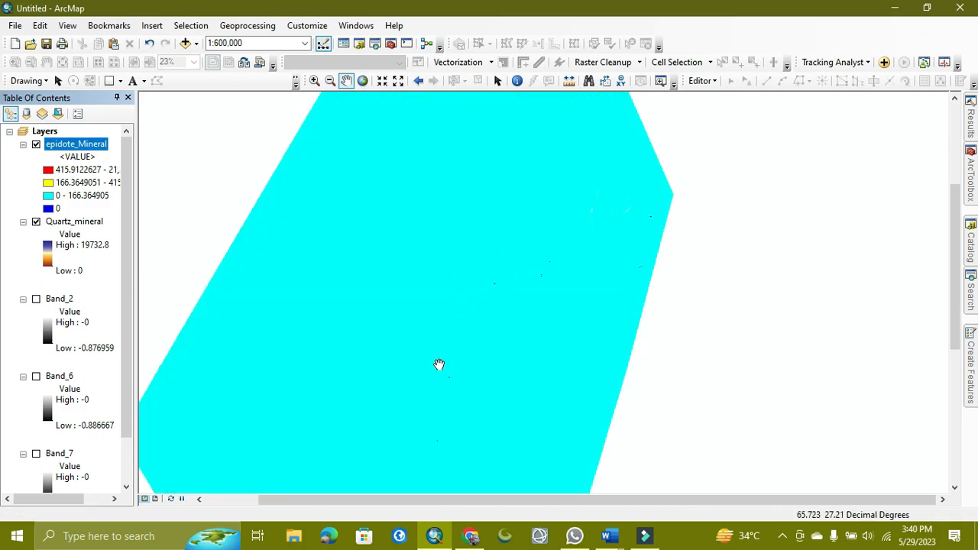
{"action": "left_click_drag", "start_coordinate": [438, 364], "coordinate": [495, 288]}
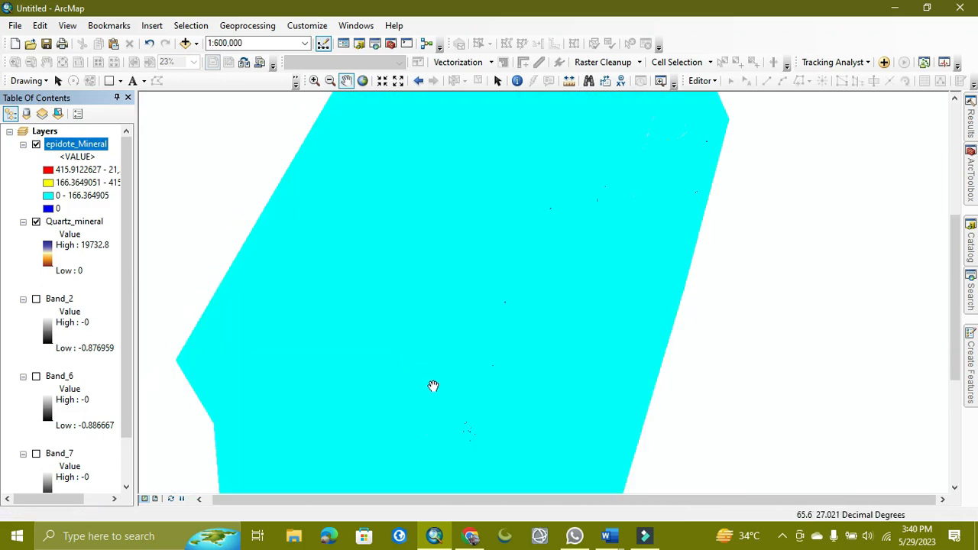
{"action": "scroll", "coordinate": [527, 352], "scroll_direction": "up", "scroll_amount": 3}
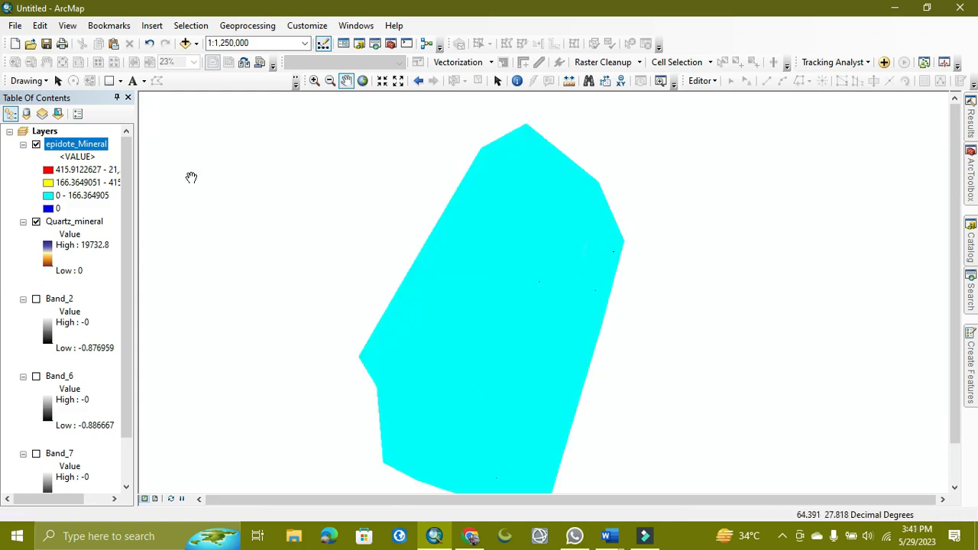
{"action": "scroll", "coordinate": [535, 352], "scroll_direction": "down", "scroll_amount": 3}
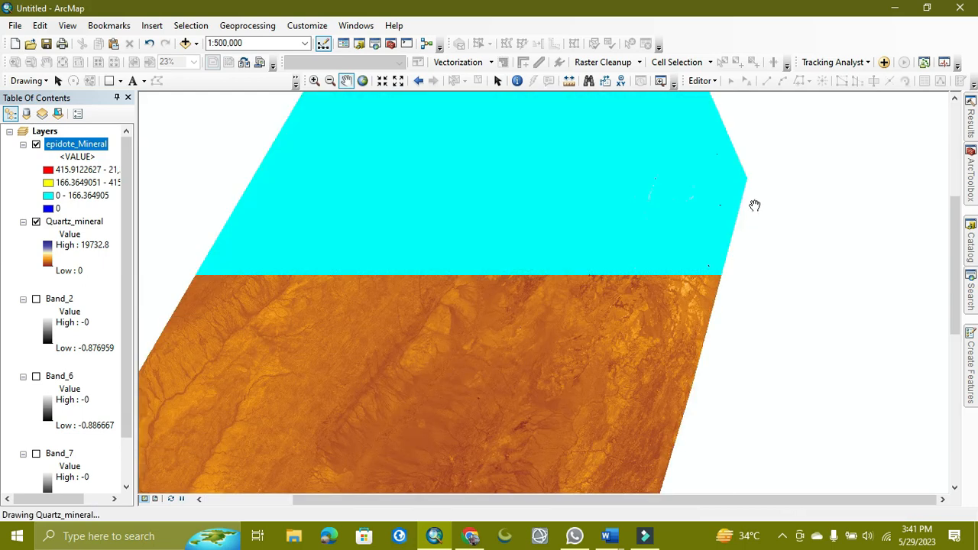
{"action": "scroll", "coordinate": [719, 201], "scroll_direction": "down", "scroll_amount": 3}
{"action": "scroll", "coordinate": [719, 202], "scroll_direction": "down", "scroll_amount": 4}
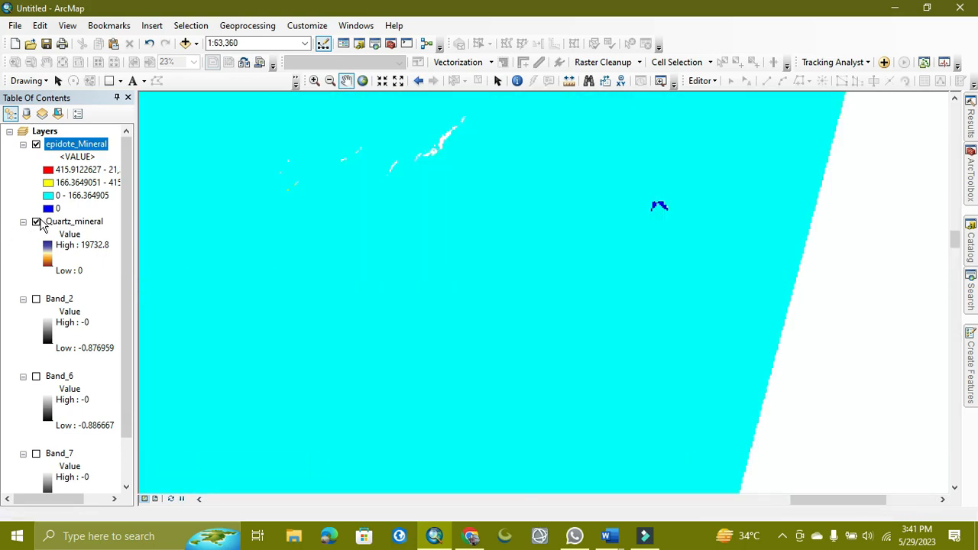
Turn off the Quartz_mineral layer's visibility to view the epidote raster alone.
{"action": "left_click", "coordinate": [36, 221]}
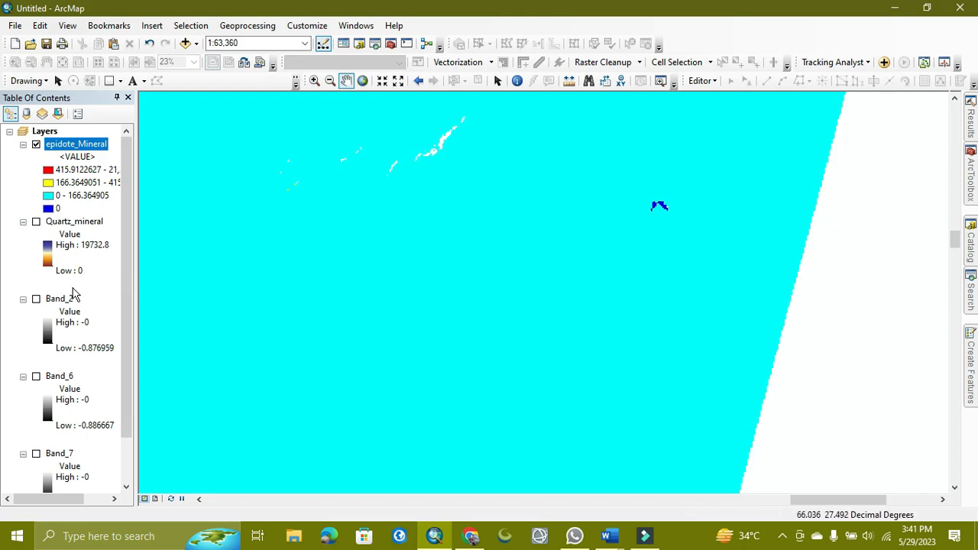
{"action": "scroll", "coordinate": [550, 253], "scroll_direction": "up", "scroll_amount": 1}
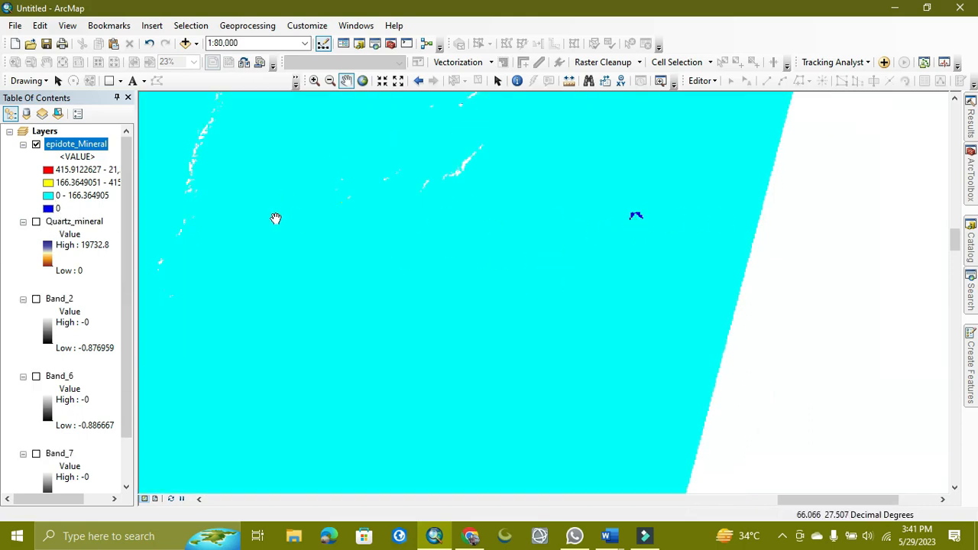
{"action": "scroll", "coordinate": [432, 237], "scroll_direction": "up", "scroll_amount": 4}
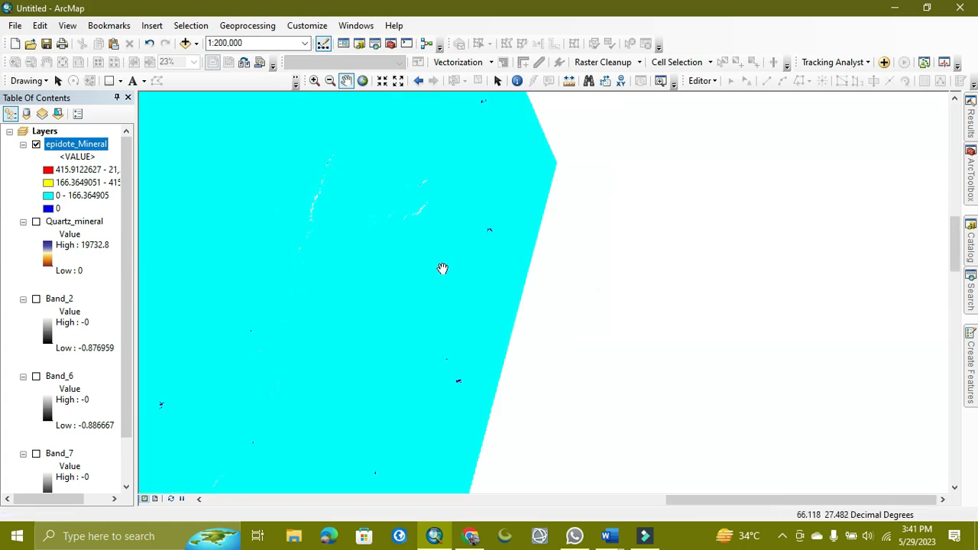
{"action": "left_click_drag", "start_coordinate": [272, 347], "coordinate": [595, 350]}
{"action": "left_click_drag", "start_coordinate": [430, 382], "coordinate": [446, 375]}
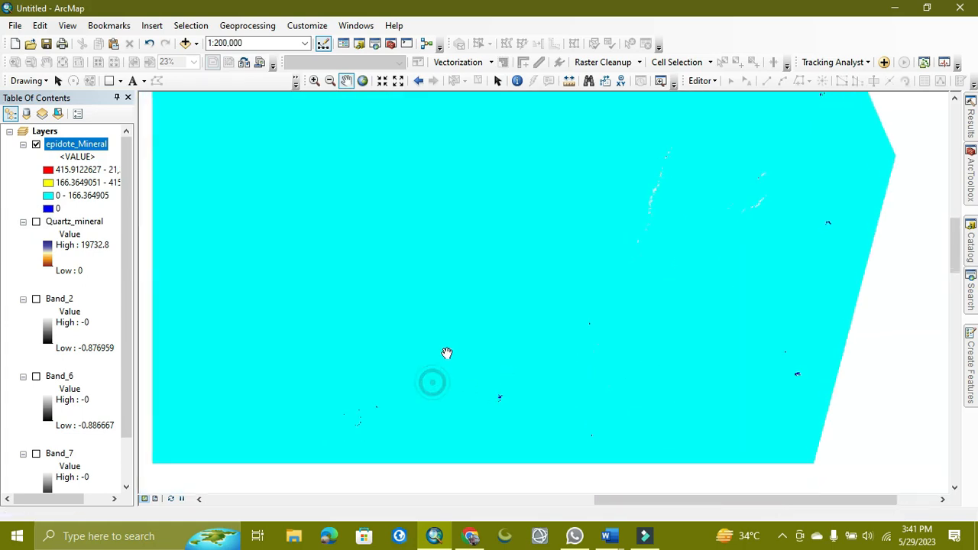
{"action": "scroll", "coordinate": [517, 373], "scroll_direction": "up", "scroll_amount": 3}
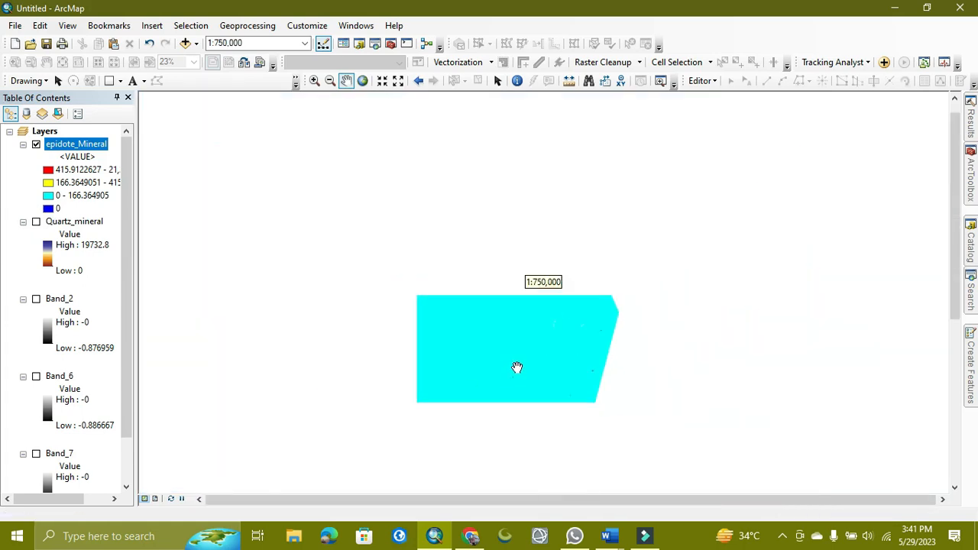
{"action": "left_click_drag", "start_coordinate": [460, 348], "coordinate": [601, 191]}
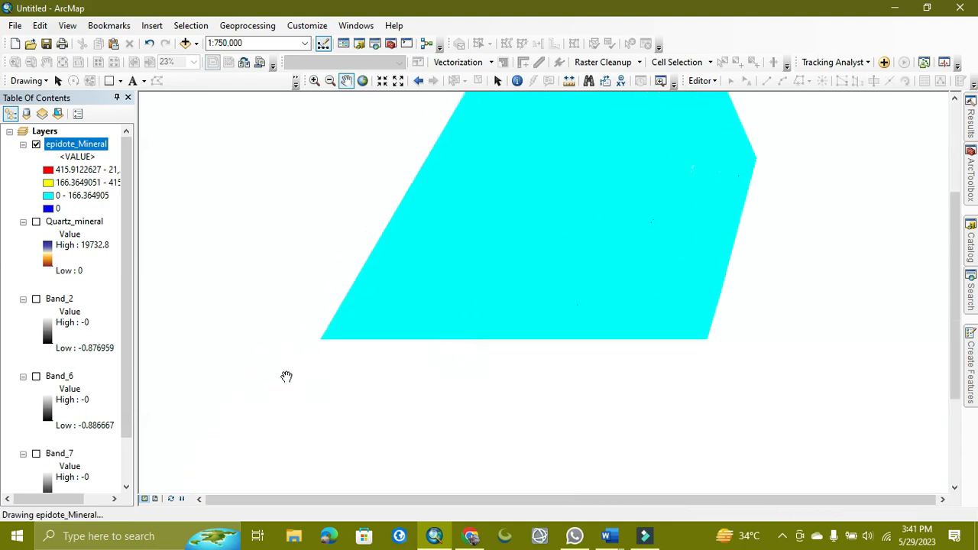
Return the epidote_Mineral symbology to Stretched with the brown-to-purple colour ramp.
{"action": "double_click", "coordinate": [78, 147]}
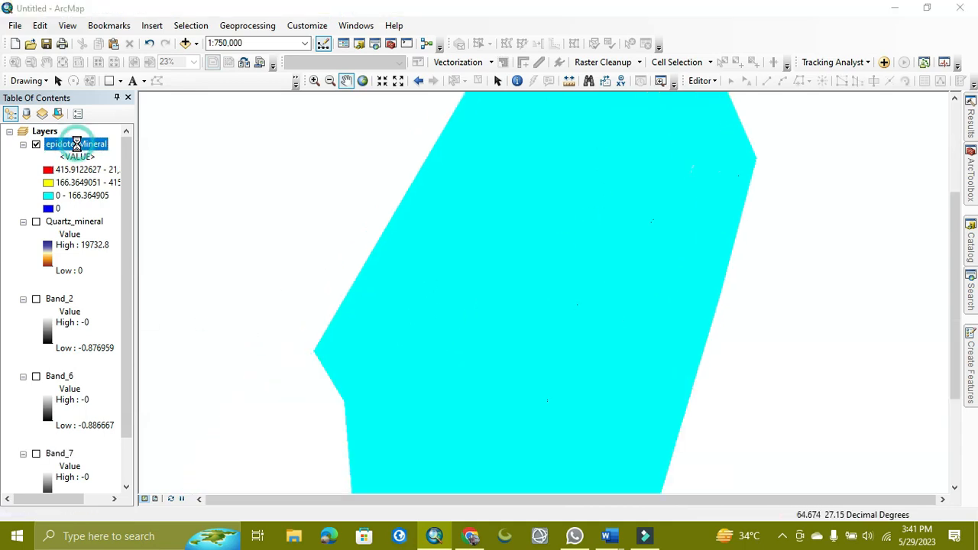
{"action": "left_click", "coordinate": [281, 183]}
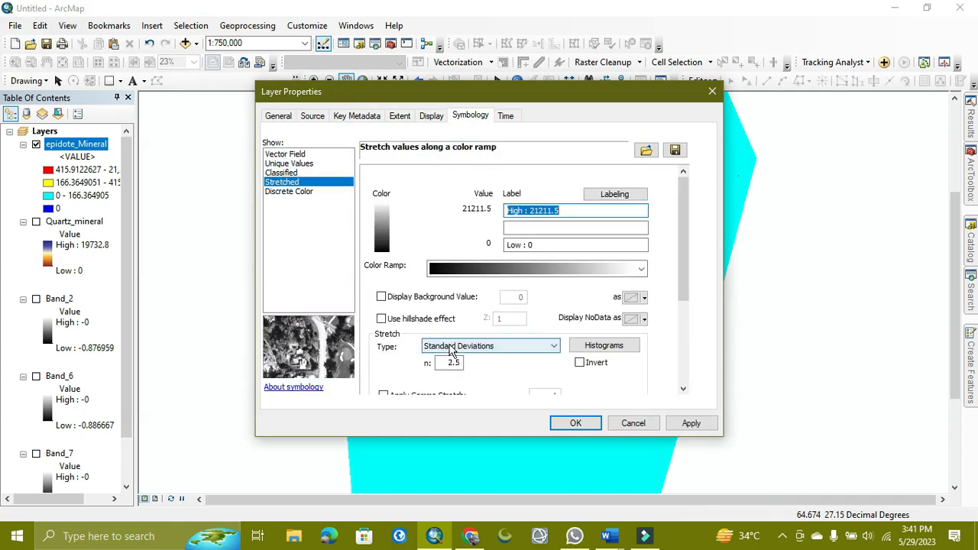
{"action": "left_click", "coordinate": [594, 268]}
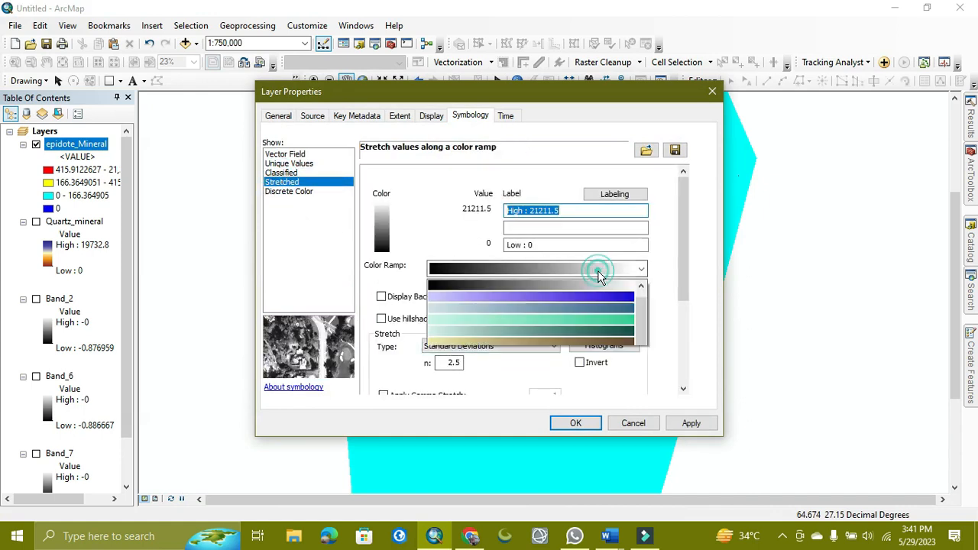
{"action": "left_click", "coordinate": [568, 298]}
{"action": "left_click", "coordinate": [574, 423]}
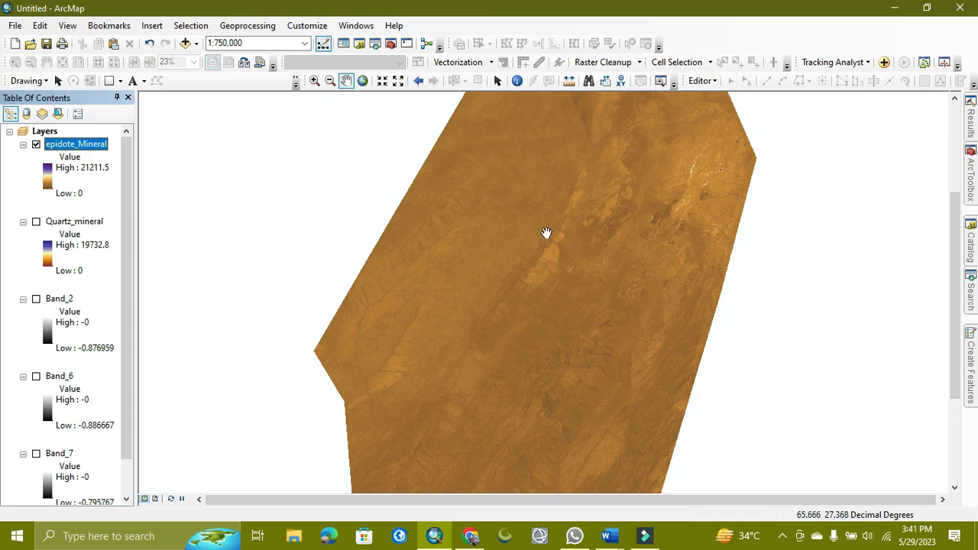
Switch to the Word document and review the Landsat 5, 7 and 8 band ratio formulas.
{"action": "left_click_drag", "start_coordinate": [545, 233], "coordinate": [481, 315]}
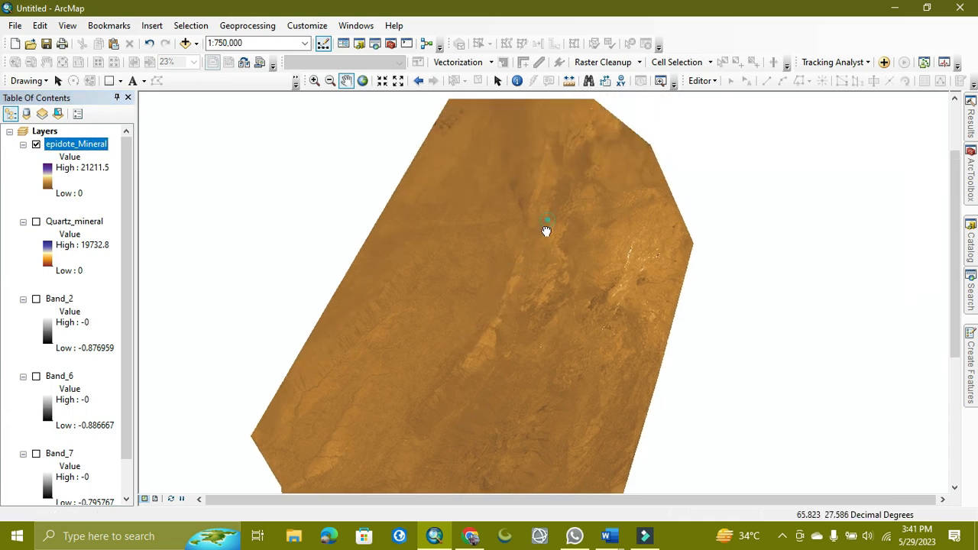
{"action": "scroll", "coordinate": [536, 273], "scroll_direction": "down", "scroll_amount": 1}
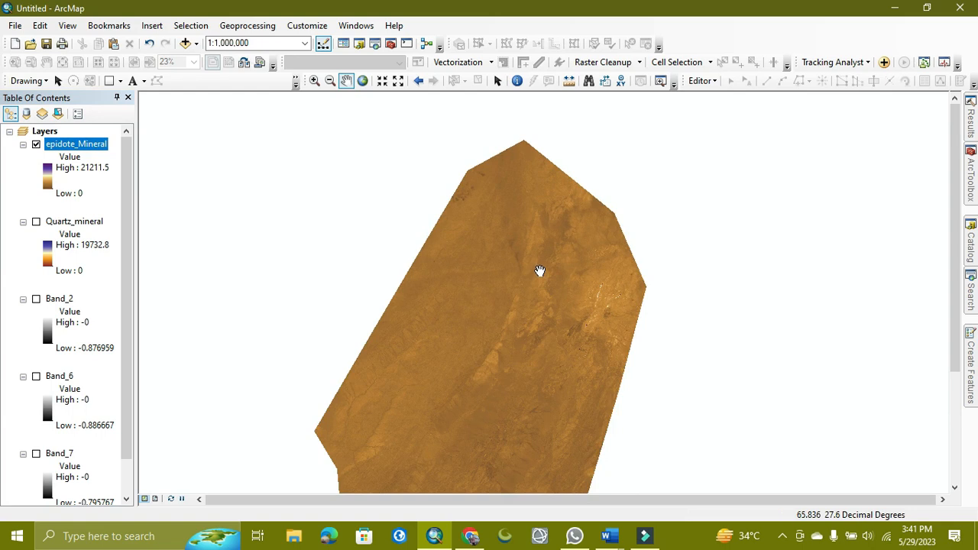
{"action": "mouse_move", "coordinate": [608, 535]}
{"action": "left_click", "coordinate": [669, 476]}
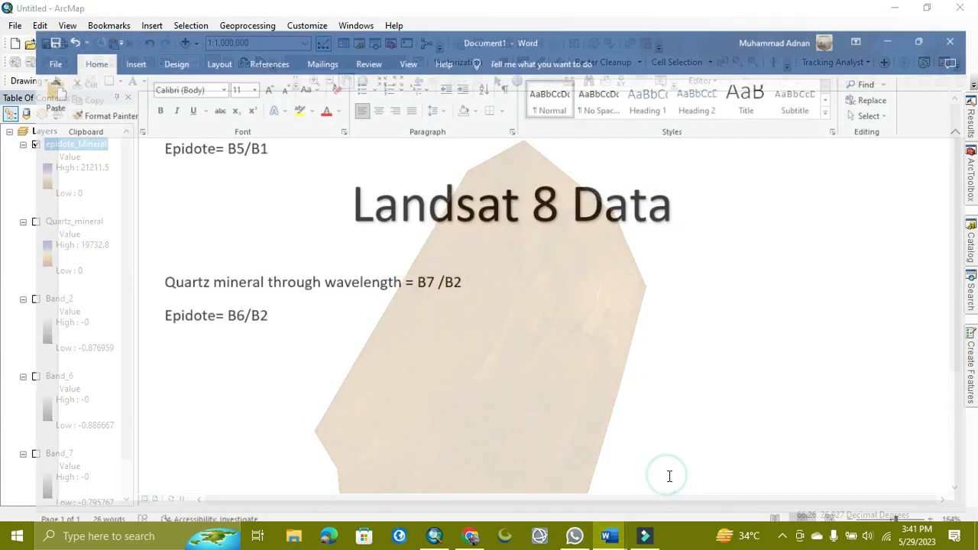
{"action": "scroll", "coordinate": [462, 329], "scroll_direction": "up", "scroll_amount": 1}
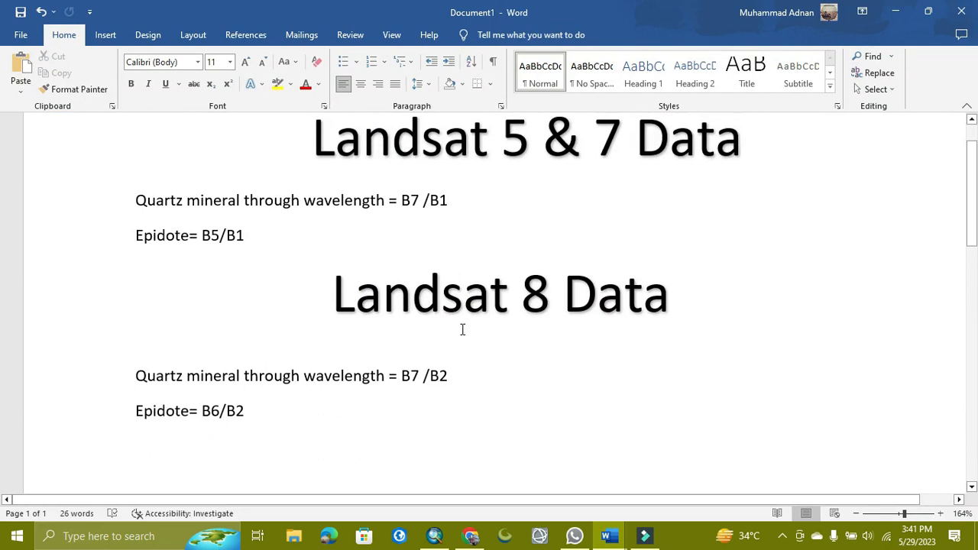